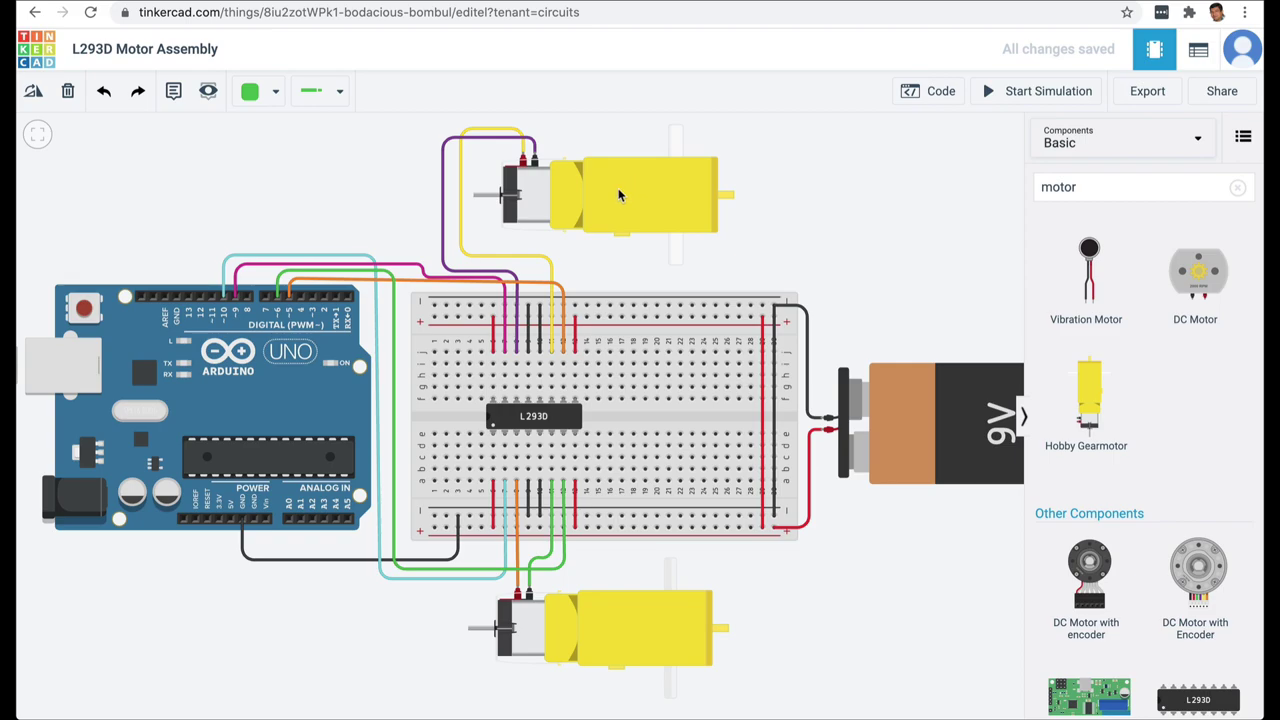
Step: Run the simulation of the finished L293D Motor Assembly circuit and stop it
click(1000, 91)
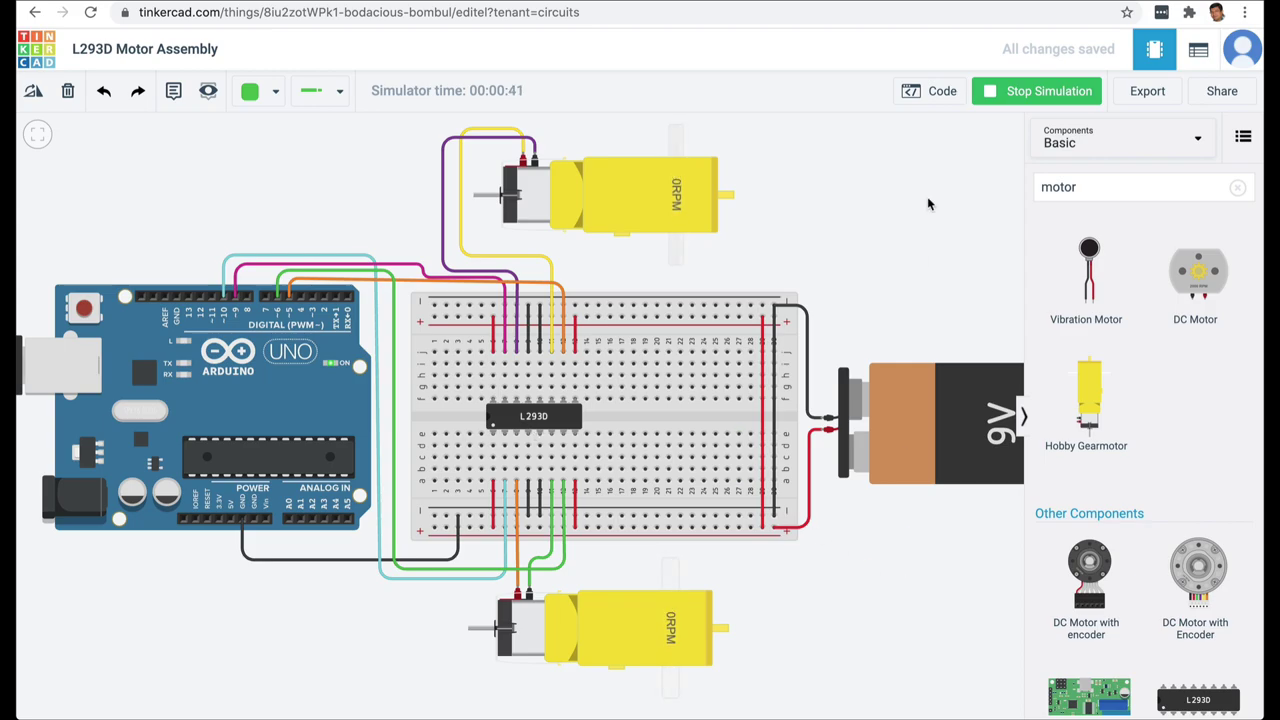
click(990, 92)
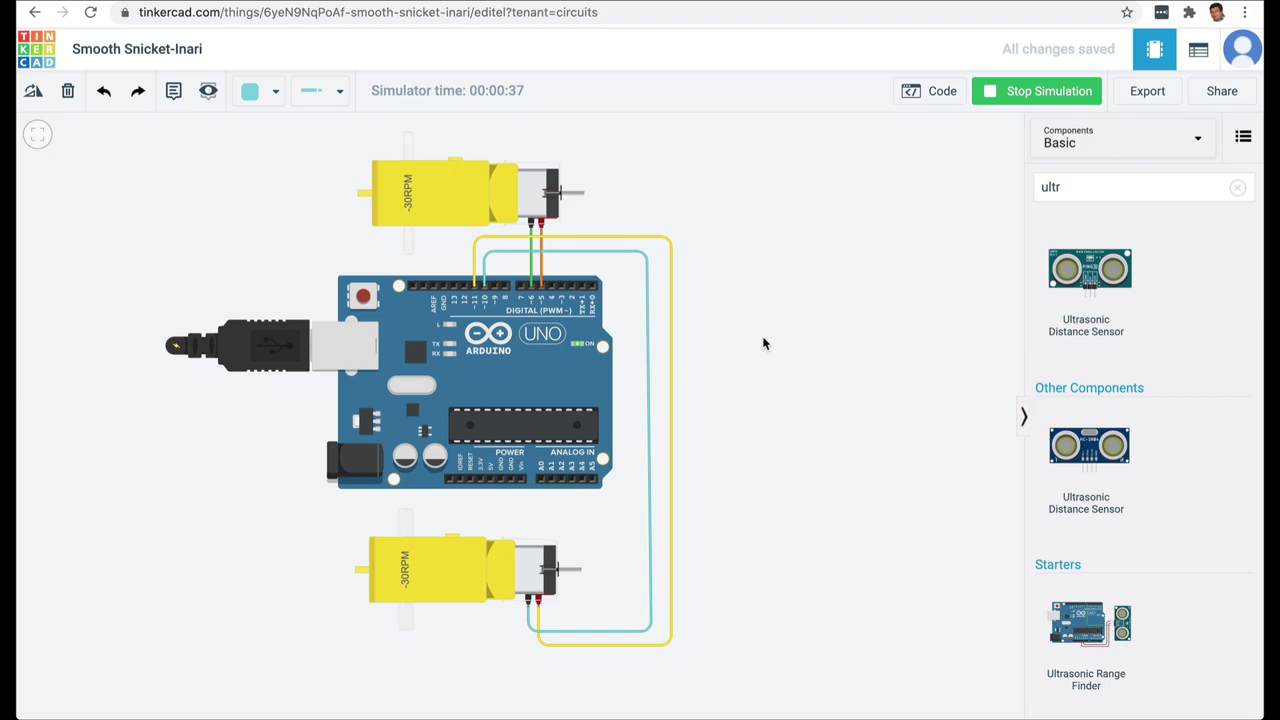
Step: Stop the simulation of the directly wired motor circuit and delete all four wires between the Arduino and the two gearmotors
click(1003, 100)
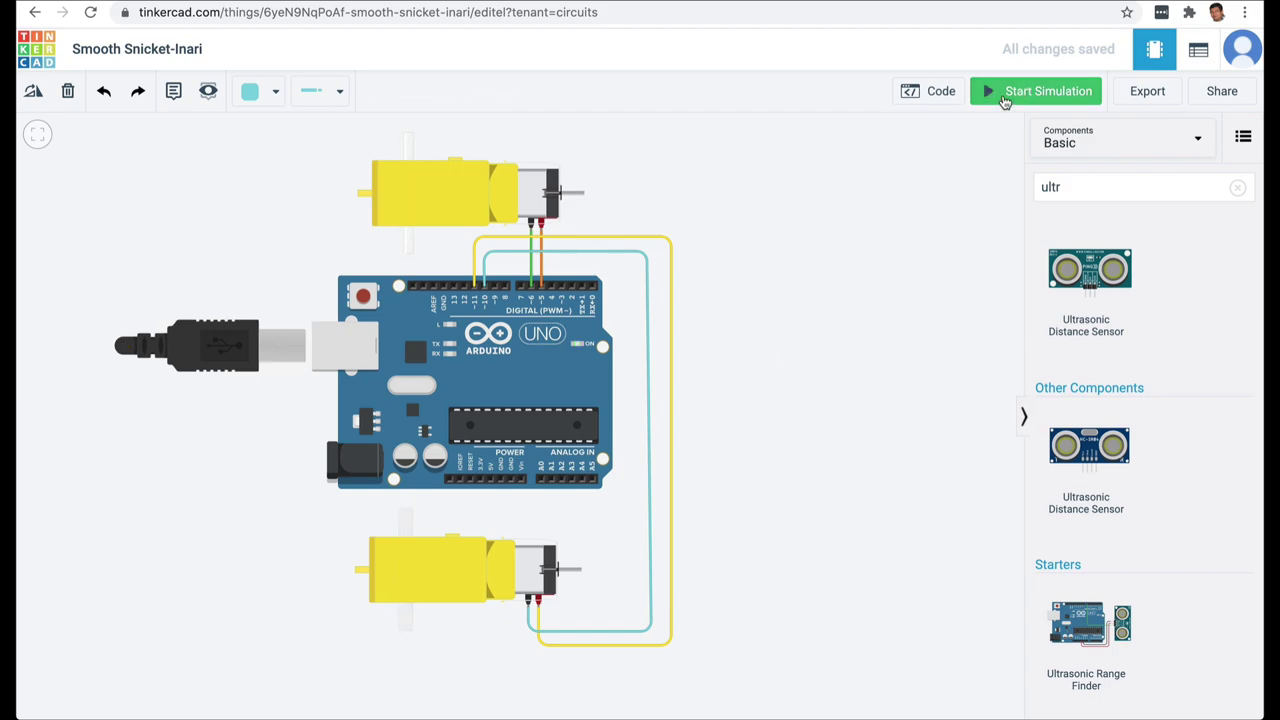
click(670, 245)
key(Delete)
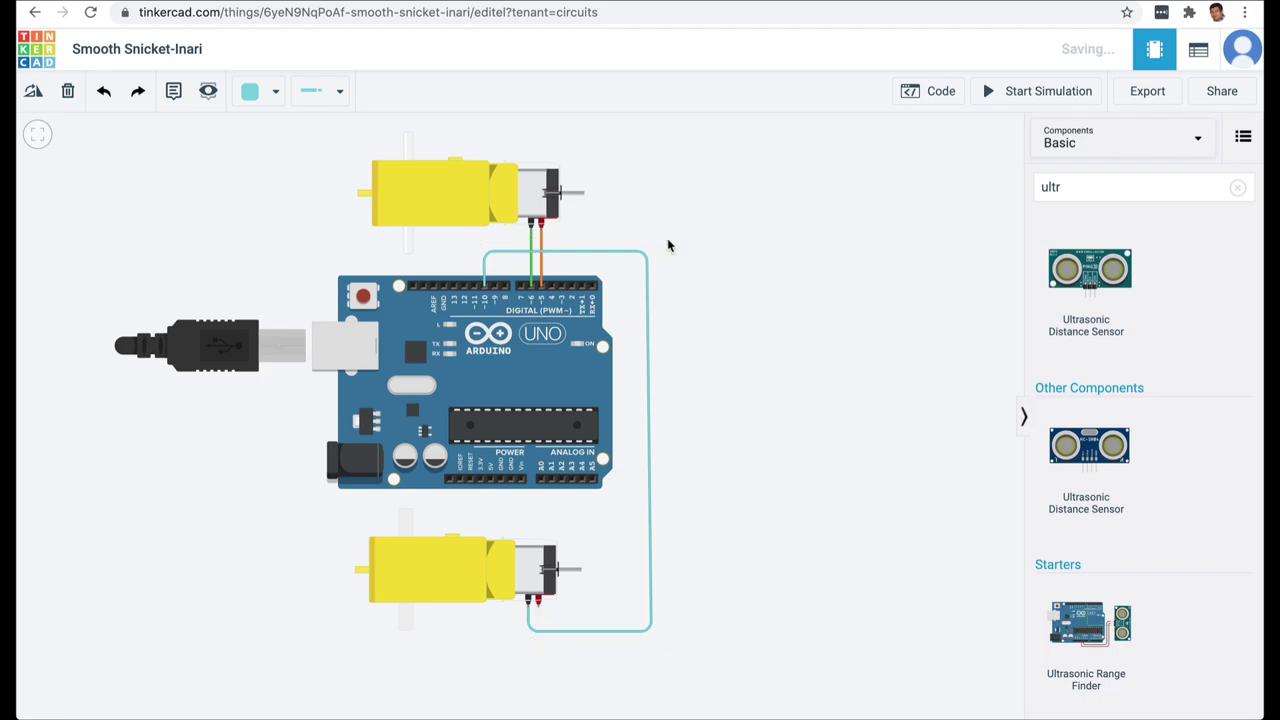
click(642, 253)
key(Delete)
click(531, 250)
key(Delete)
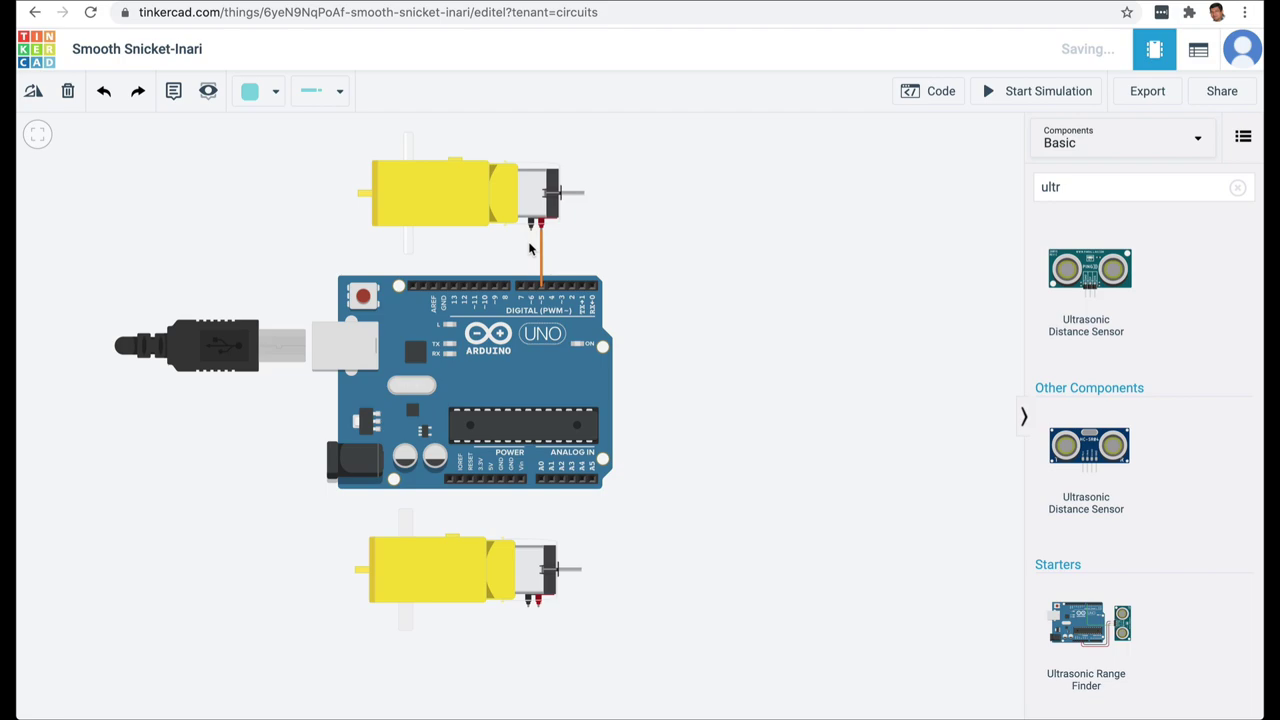
click(538, 258)
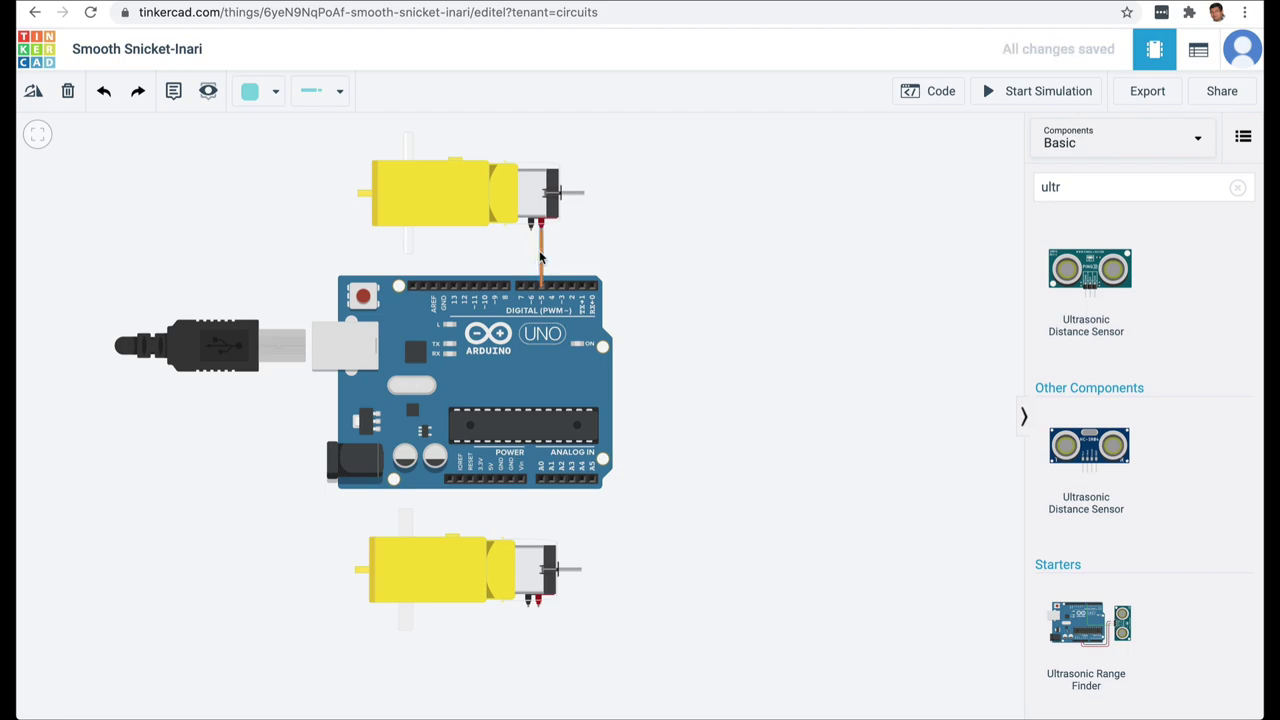
key(Delete)
Step: Shift the Arduino Uno to the left and both hobby gearmotors to the right to free the space between the motors
drag(508, 381, 321, 381)
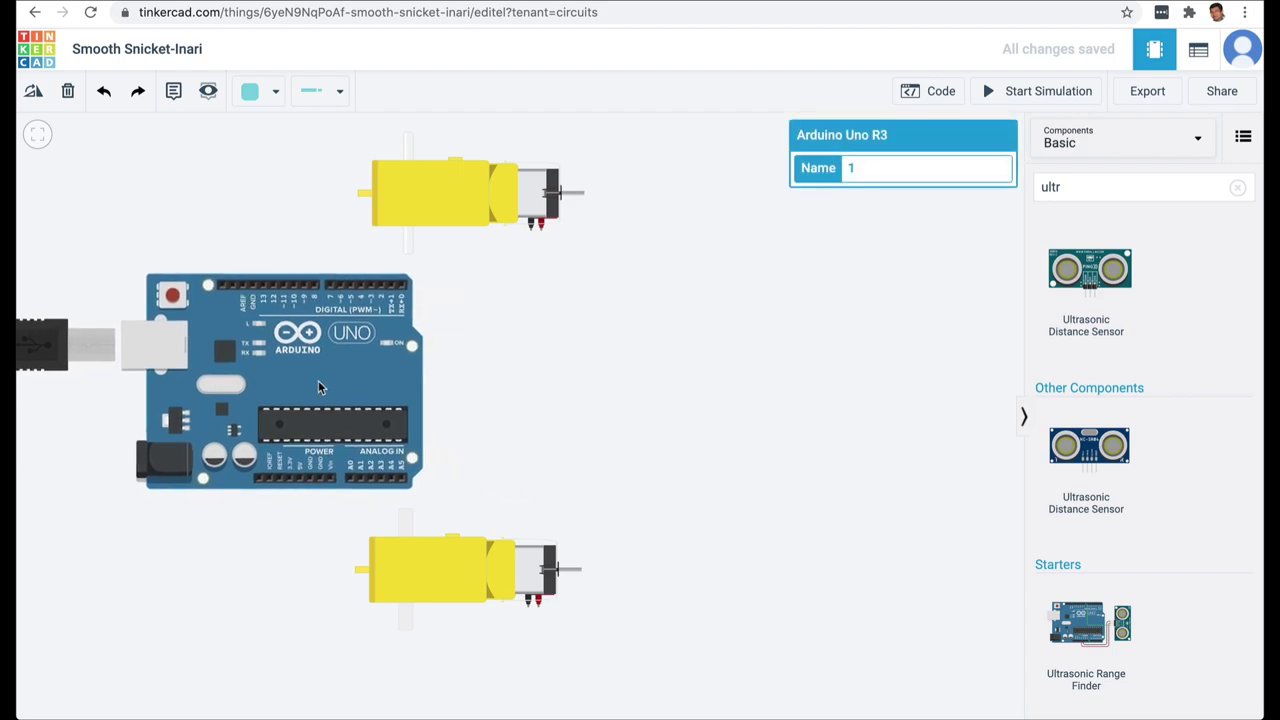
drag(442, 203, 532, 200)
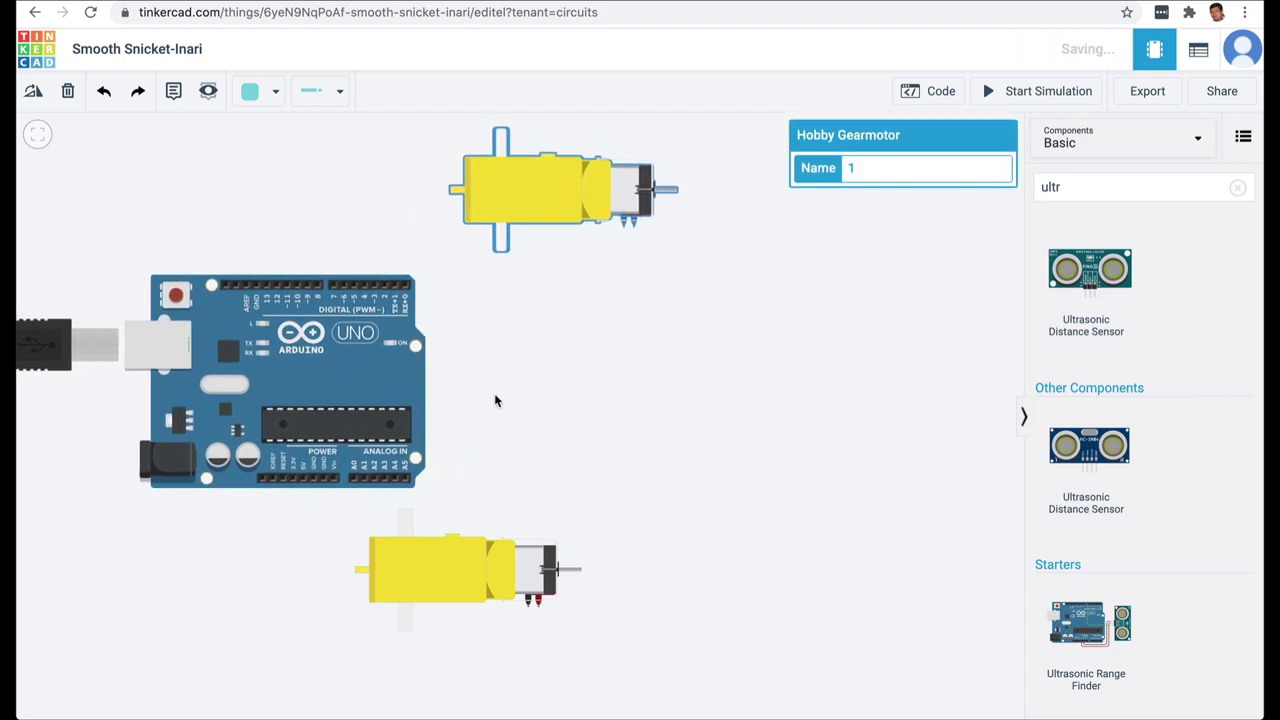
drag(445, 562, 547, 562)
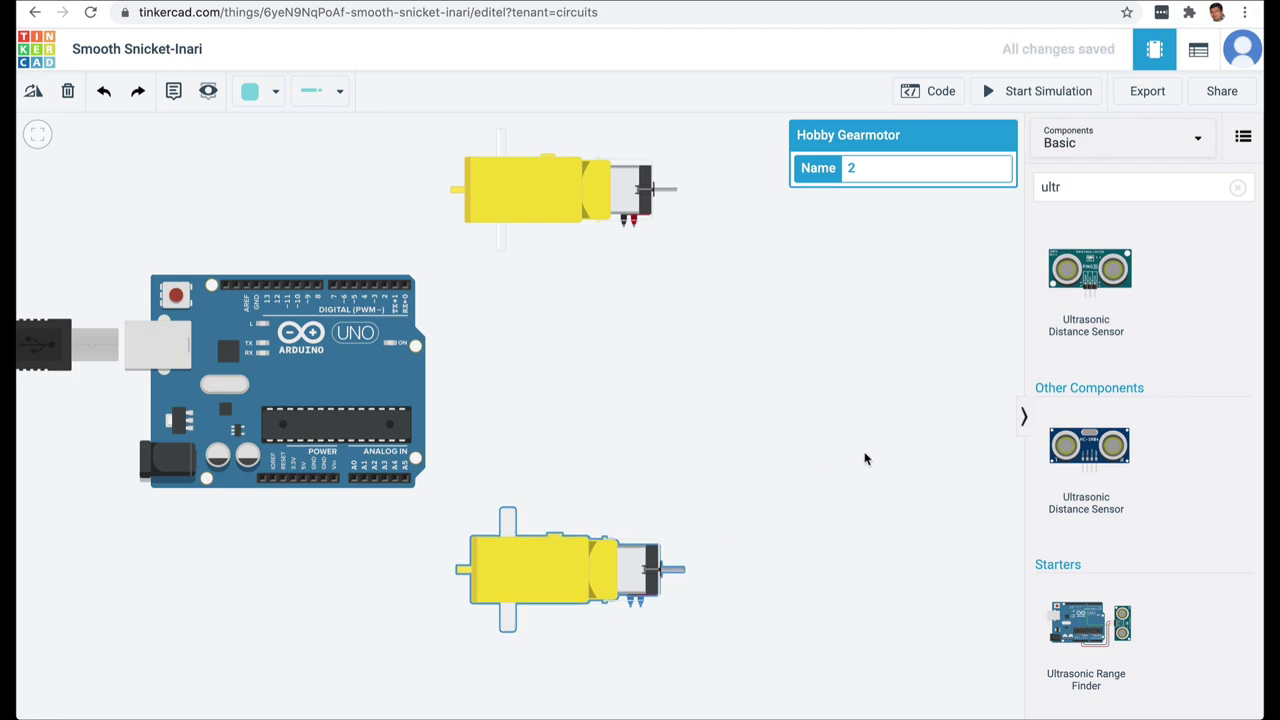
Step: Find the Breadboard Small component with "bread" and place it beside the Arduino, between the two gearmotors
double_click(1062, 187)
text(bread)
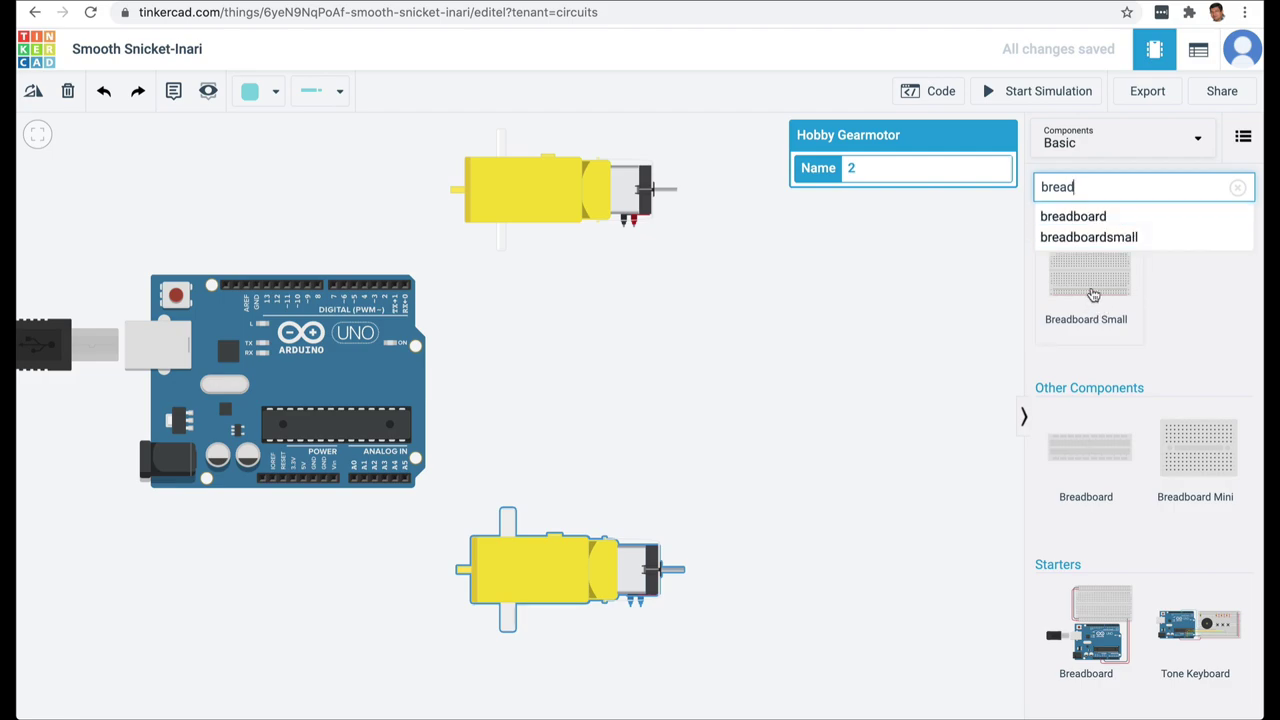
drag(601, 374, 637, 380)
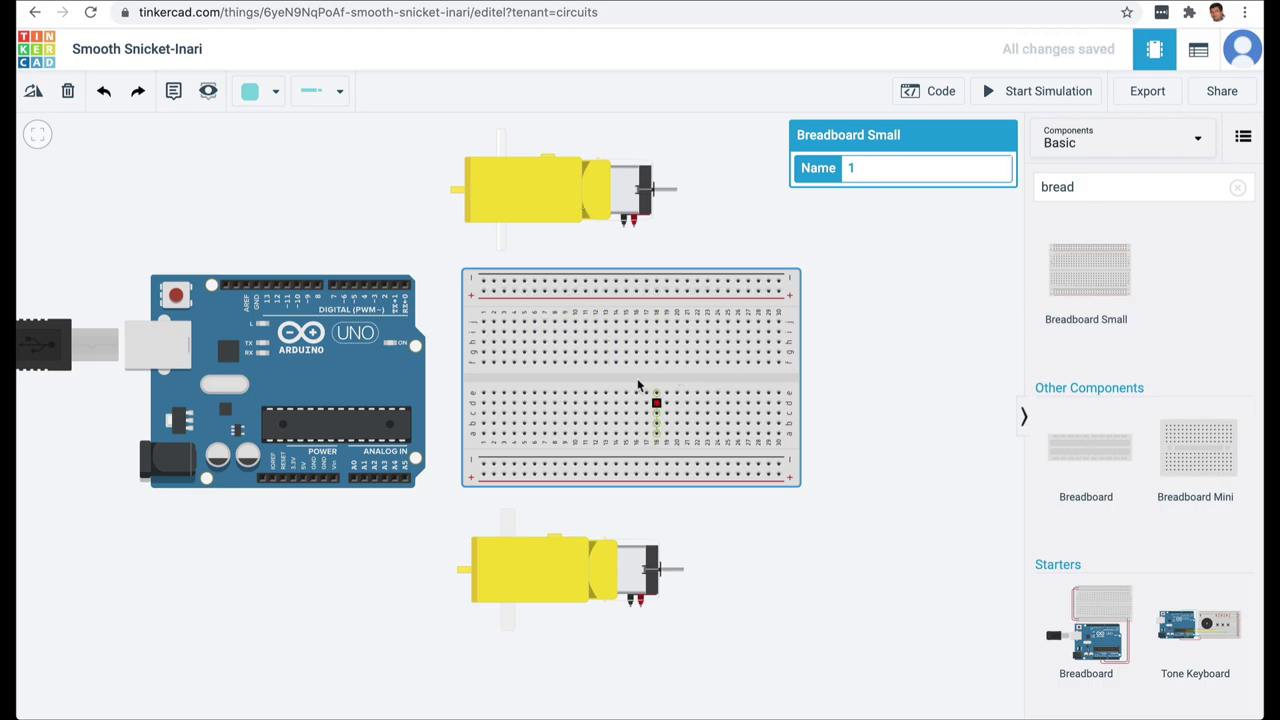
Step: Find a 9V Battery with "power" and position it just to the right of the breadboard, level with its middle
click(1075, 177)
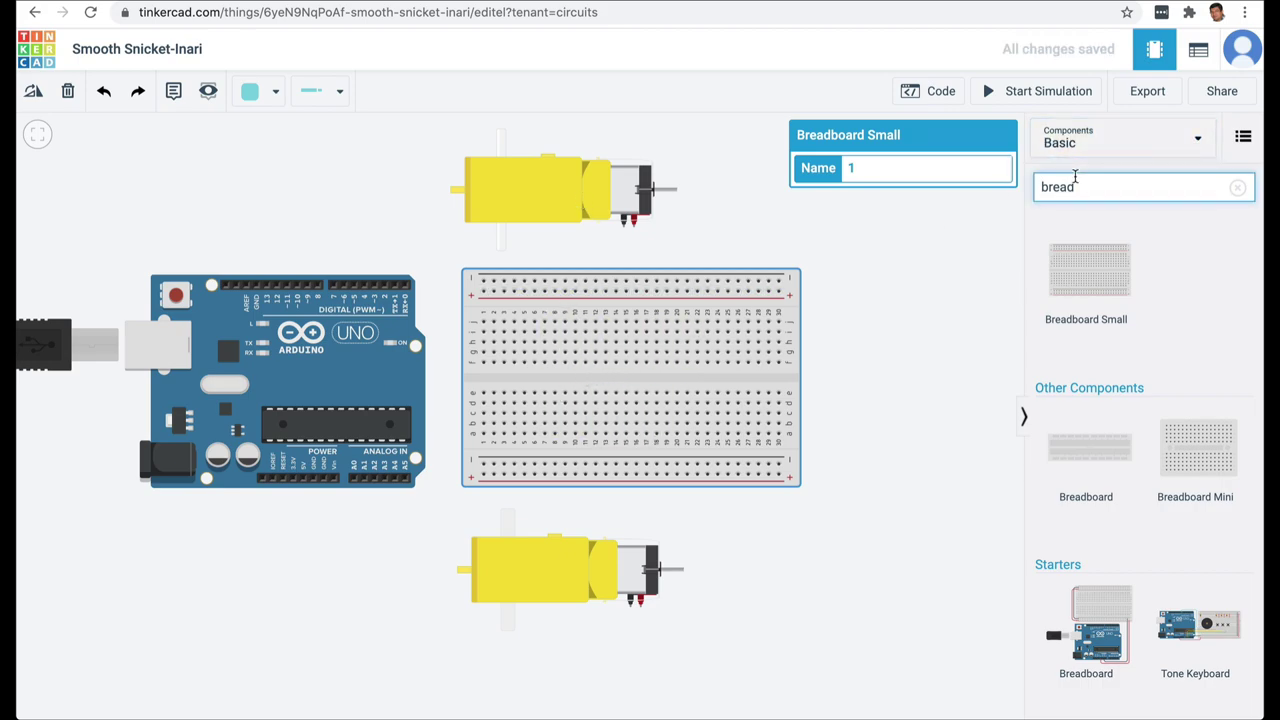
double_click(1073, 187)
text(power)
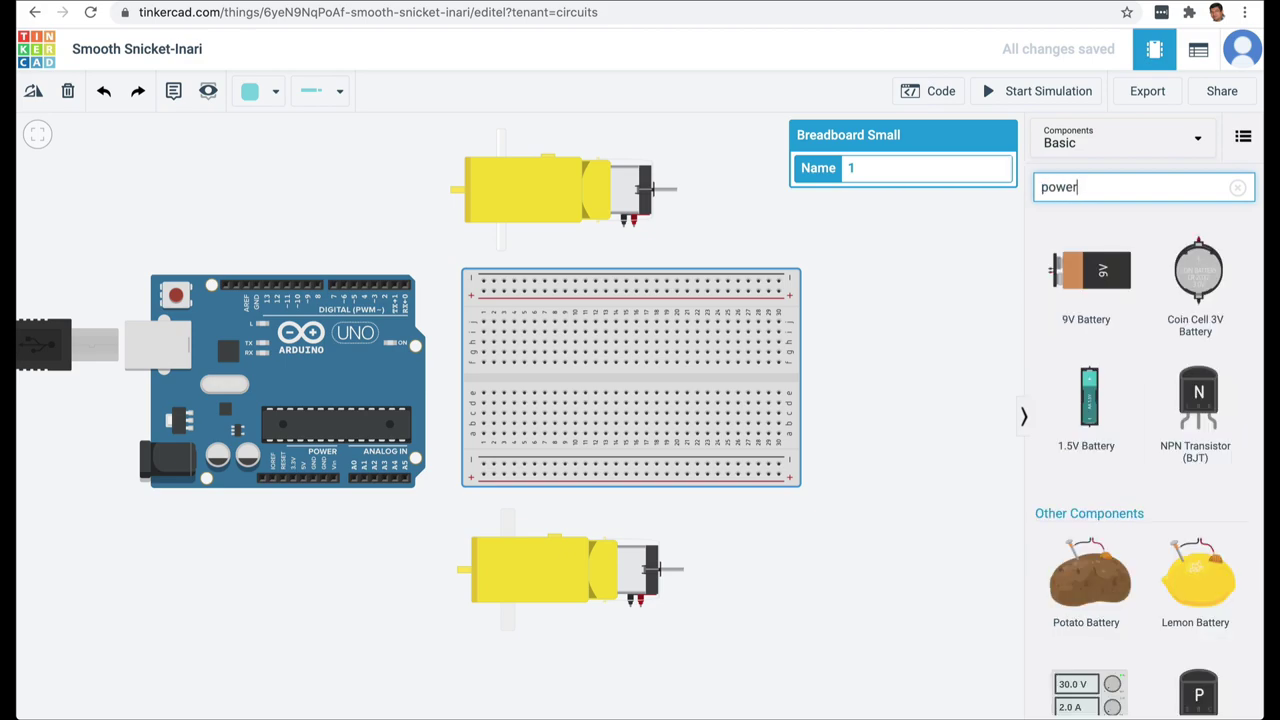
drag(1112, 275, 824, 385)
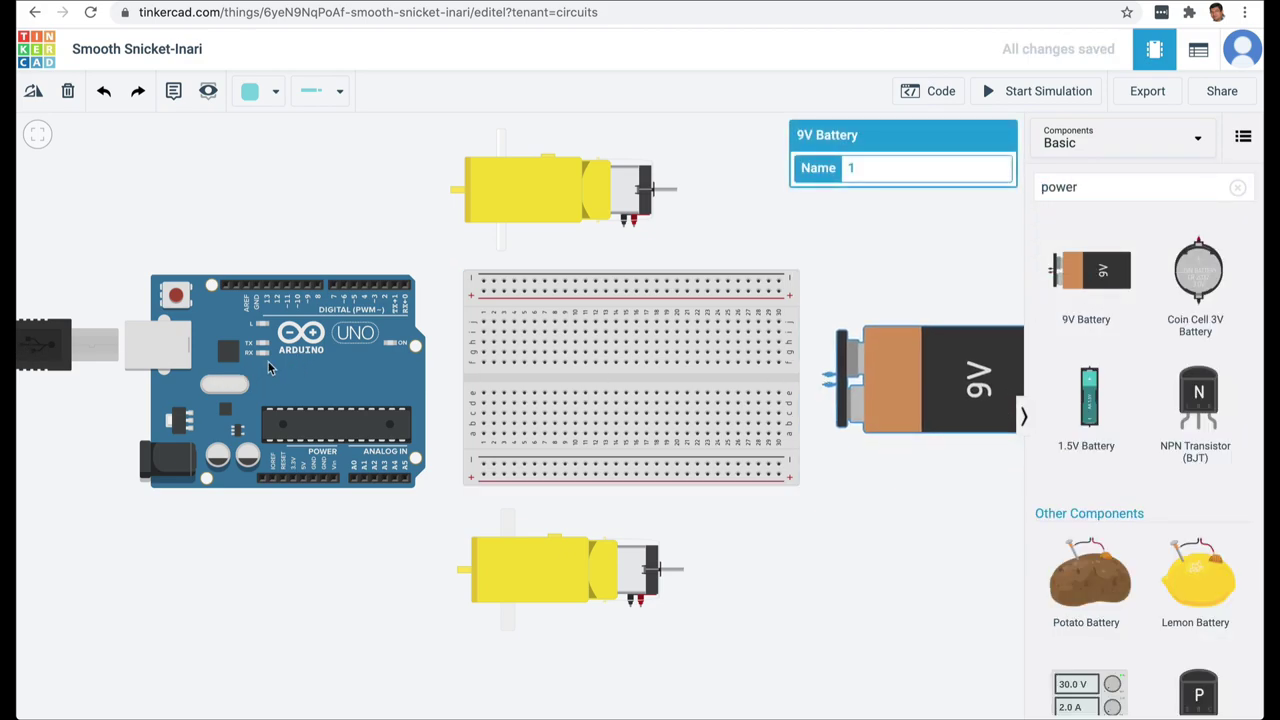
click(848, 626)
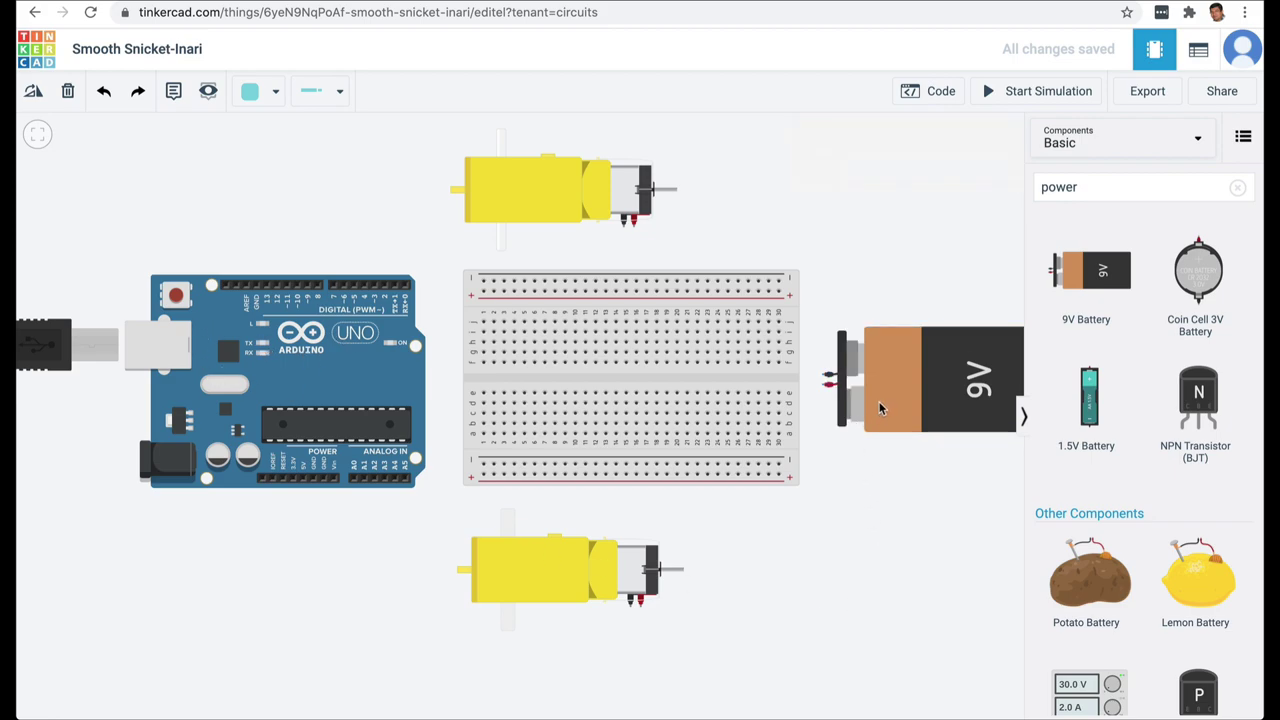
drag(878, 401, 865, 388)
key(Escape)
Step: Find the H-bridge Motor Driver with "l293d" and seat it across the breadboard's centre gap in columns 5 to 12
click(1061, 197)
text(l2)
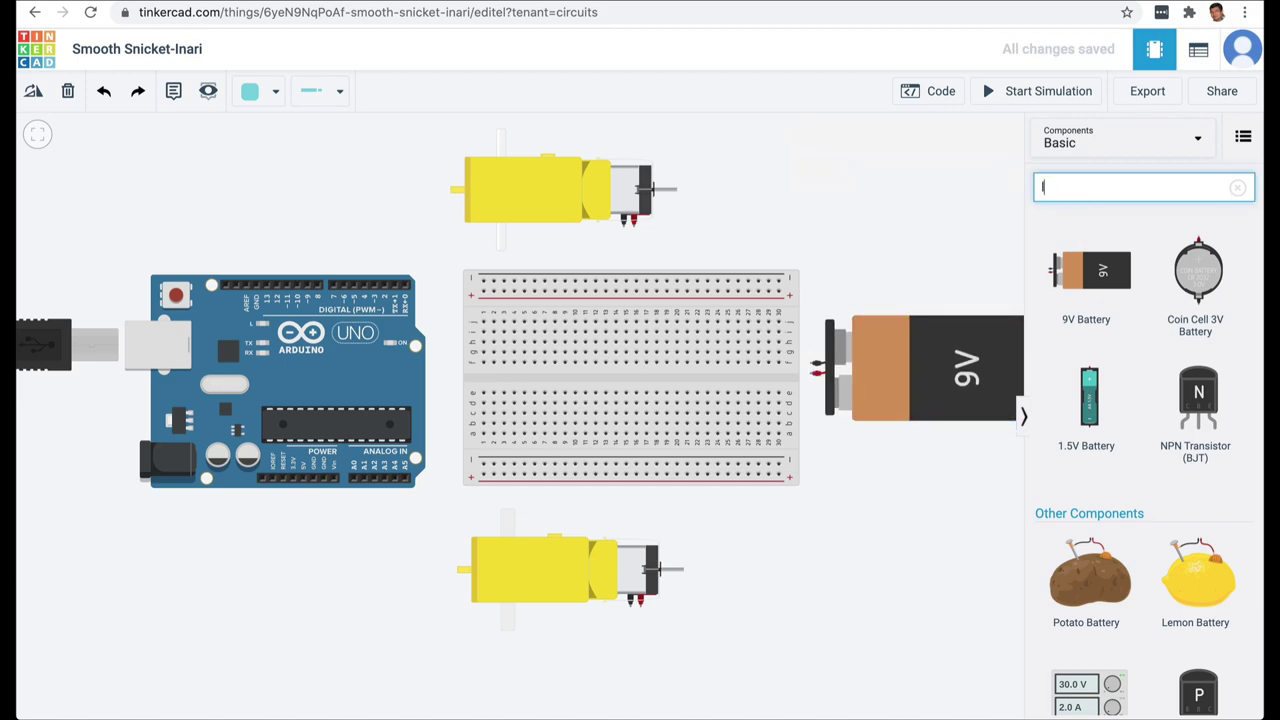
text(93d)
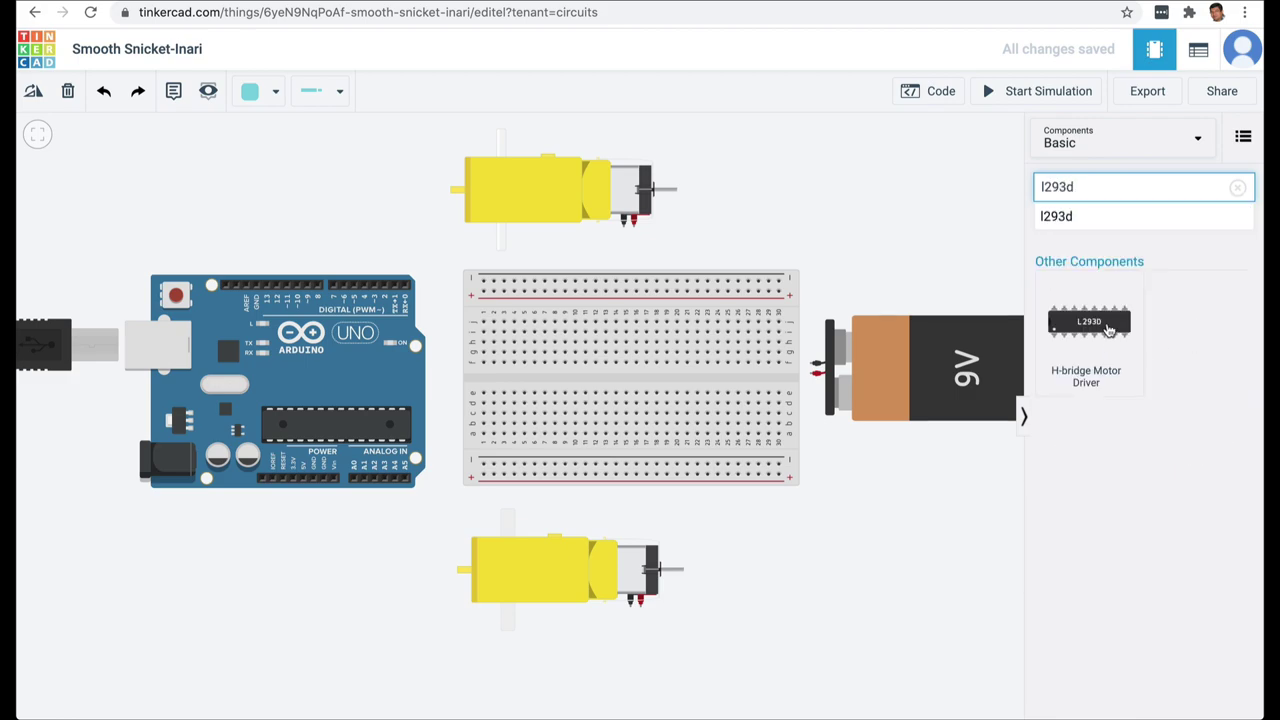
drag(1051, 297, 774, 202)
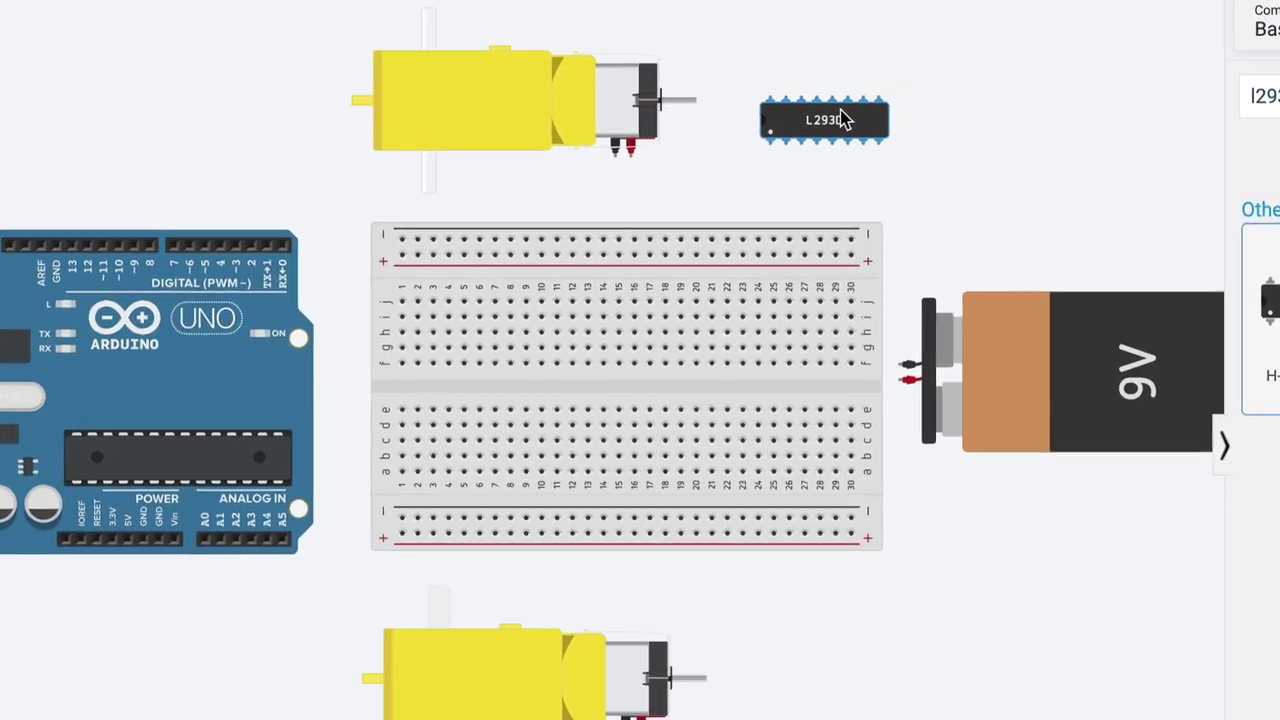
click(843, 119)
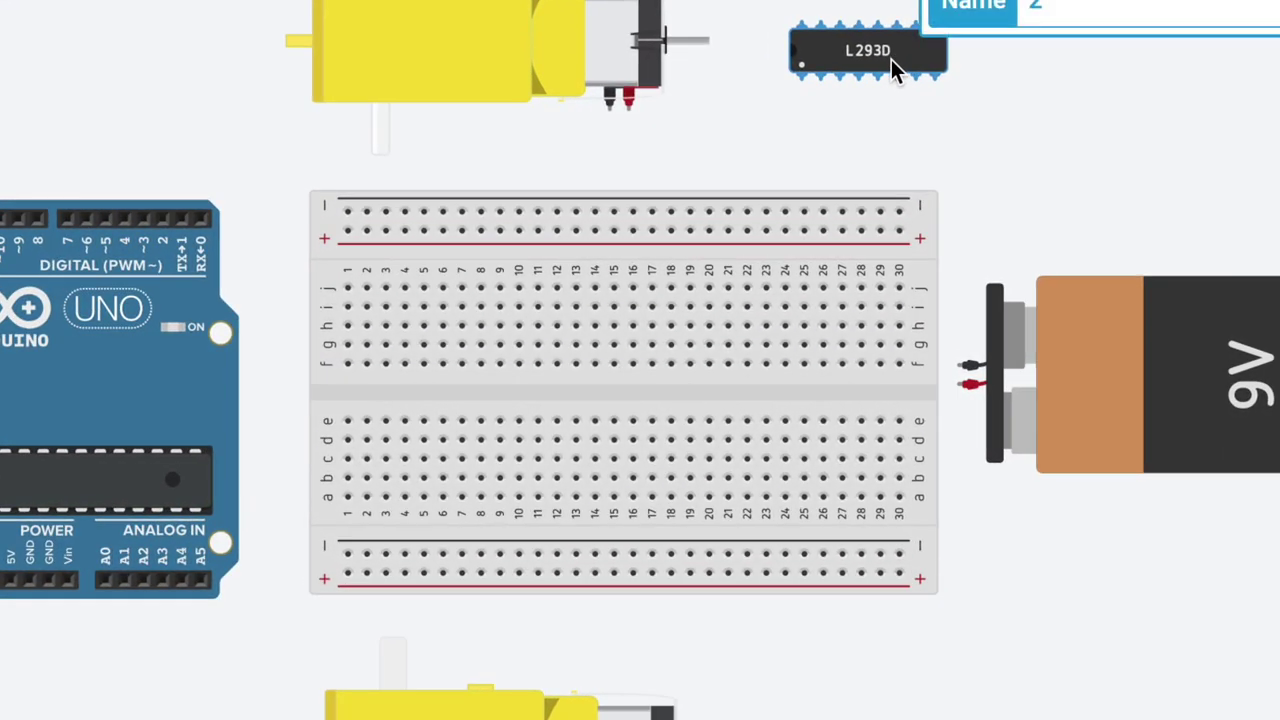
drag(865, 66, 857, 77)
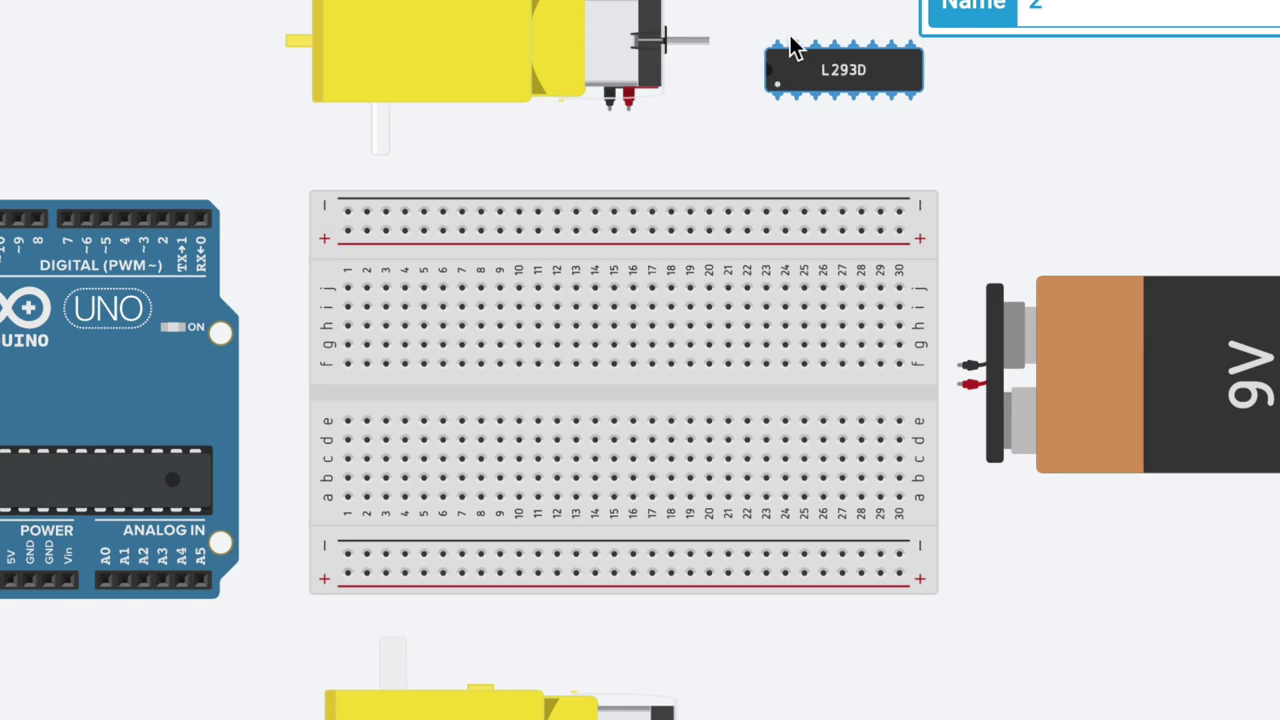
drag(840, 90, 495, 388)
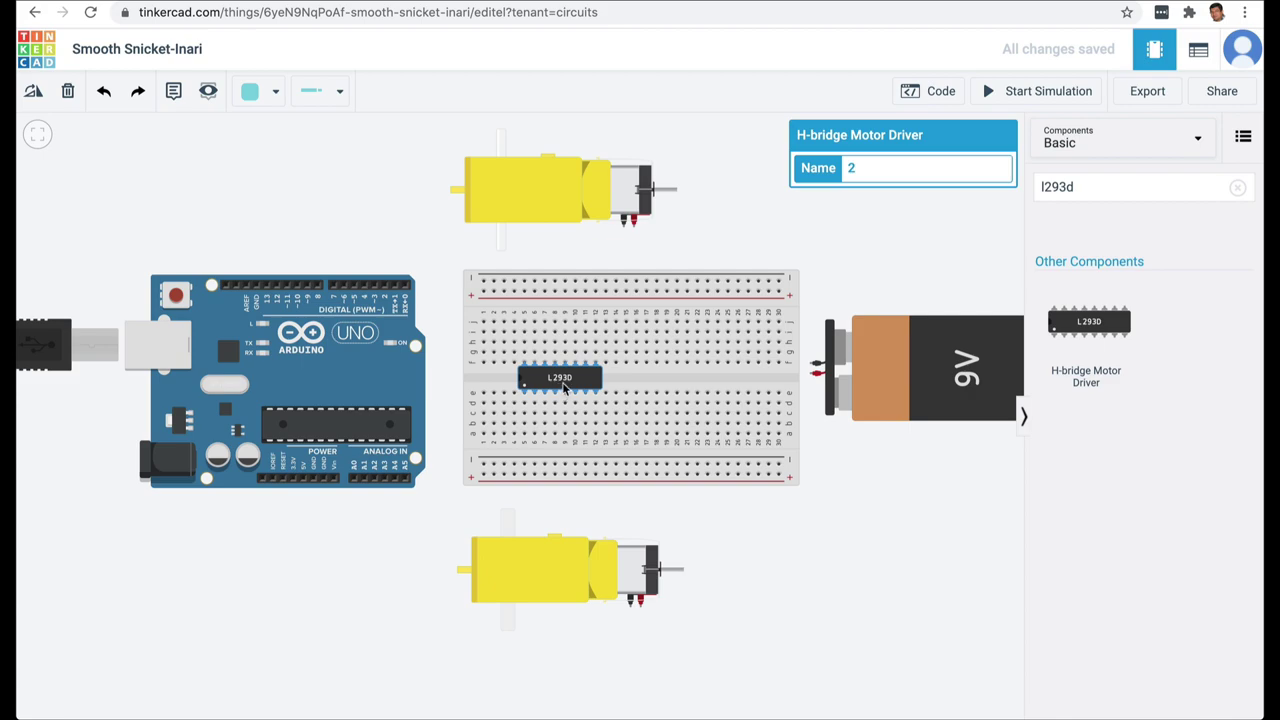
Step: Switch to the eTechnophiles L293D article, examine the motor driver module and IC pinout diagrams, and return to the Tinkercad circuit
key(ctrl+Tab)
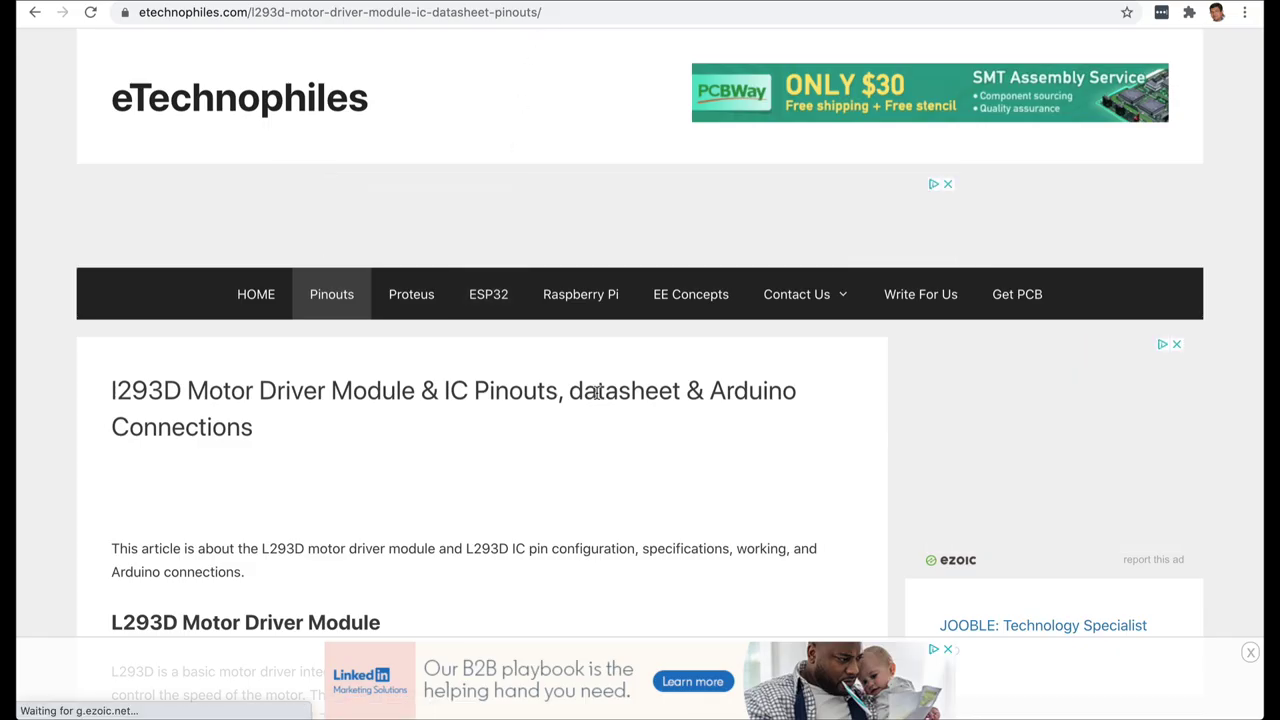
scroll(757, 494, down, 3)
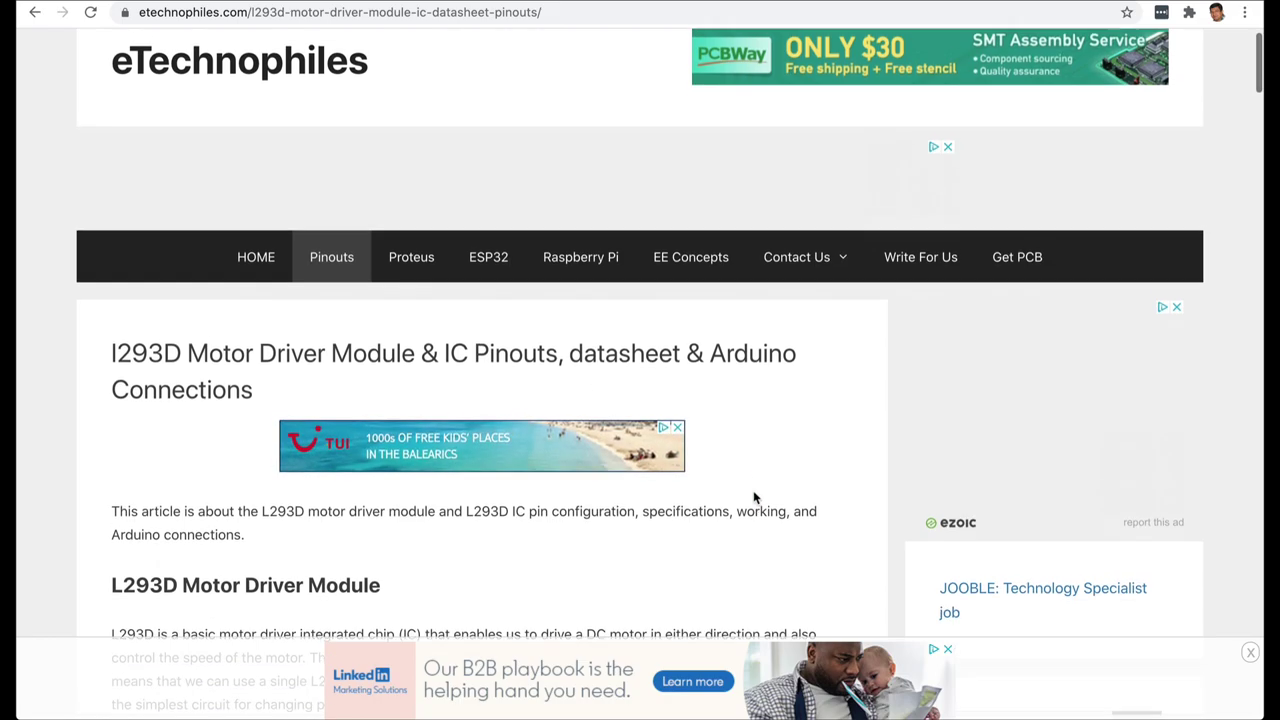
scroll(753, 490, down, 6)
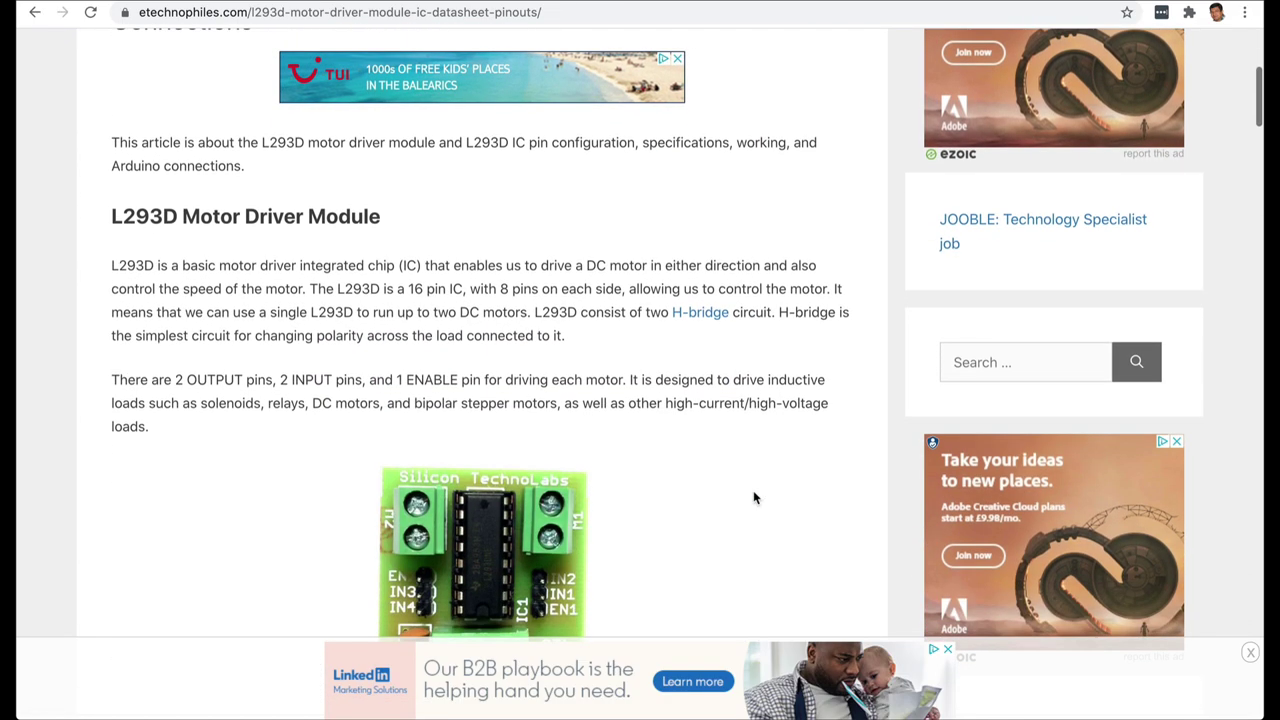
scroll(753, 497, down, 4)
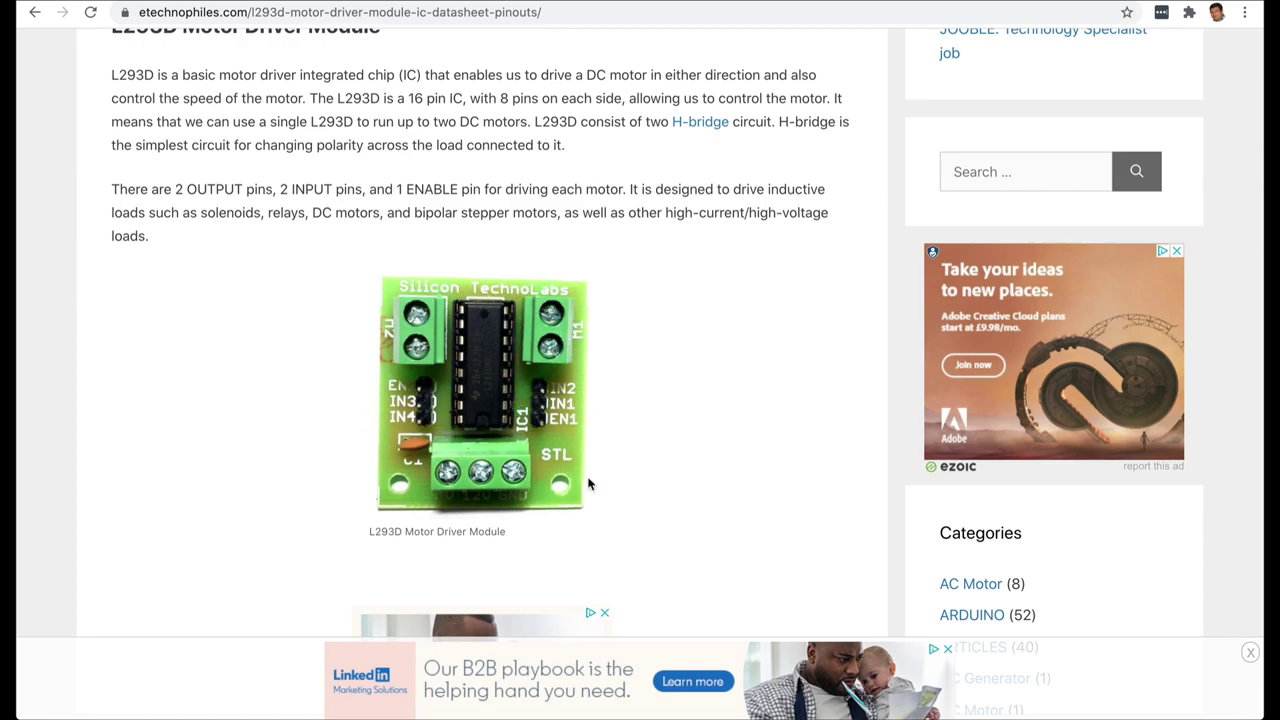
scroll(588, 484, down, 8)
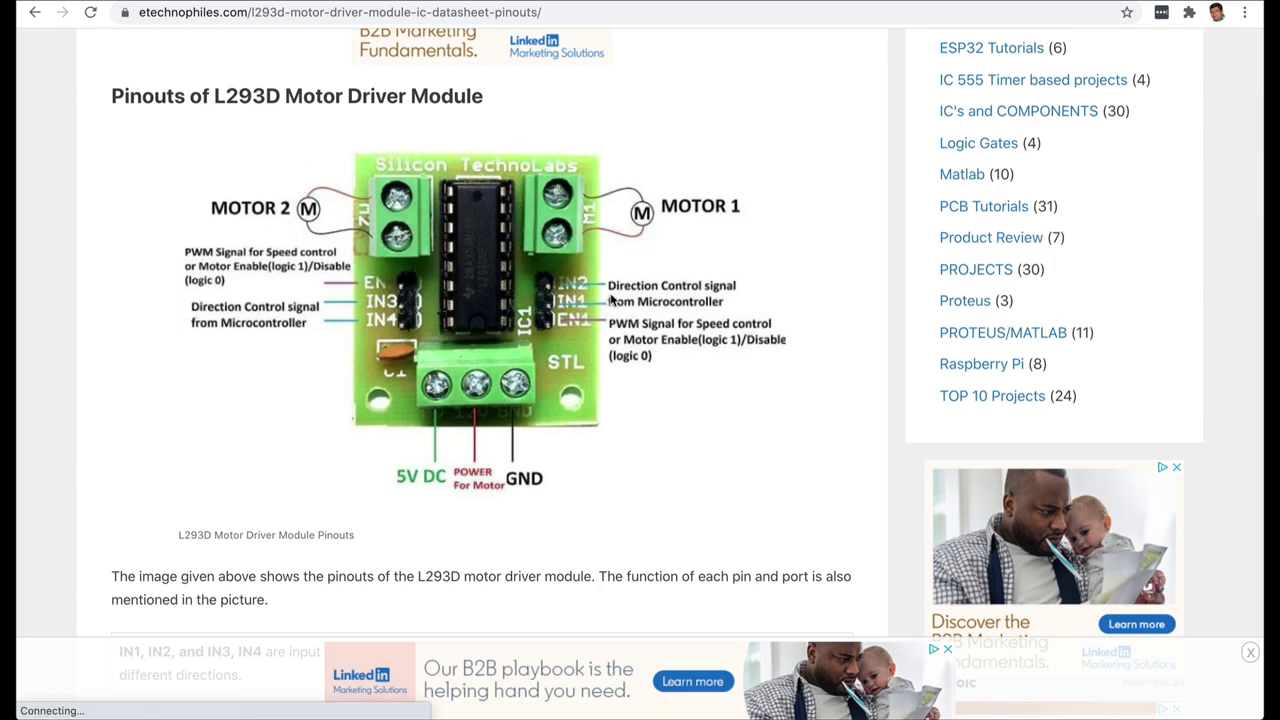
scroll(628, 430, down, 8)
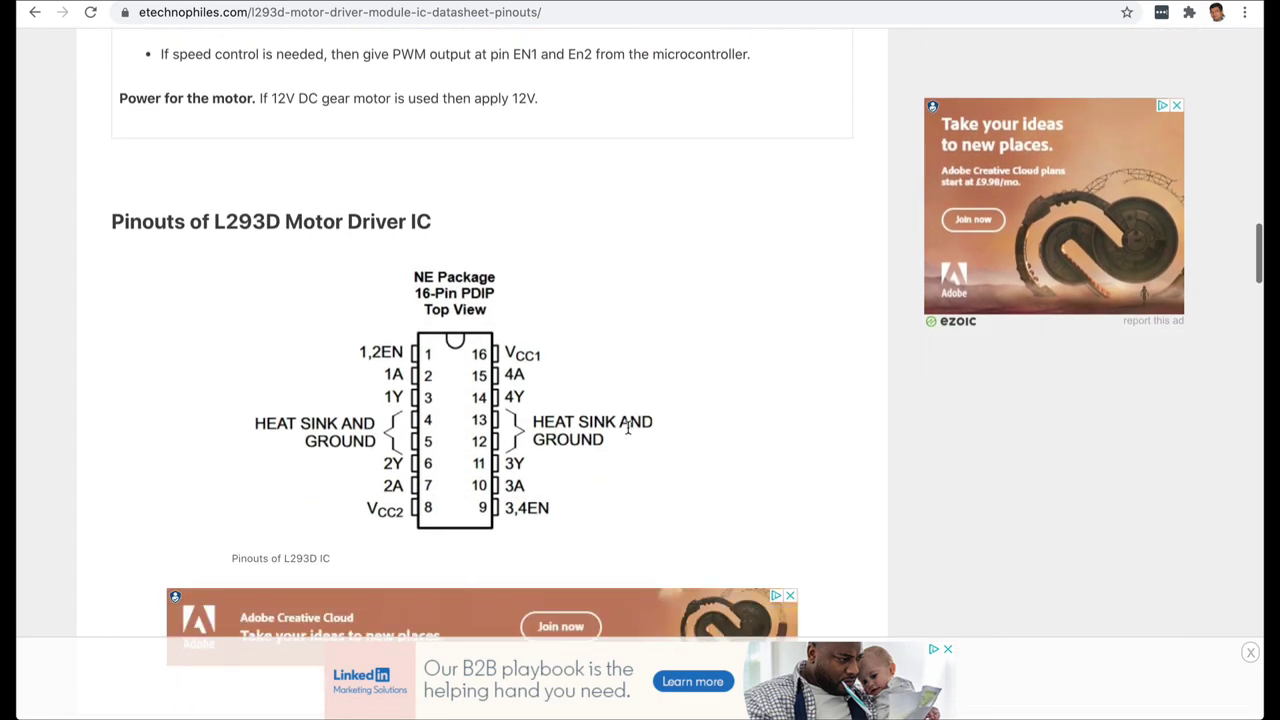
scroll(628, 430, down, 1)
scroll(674, 400, down, 1)
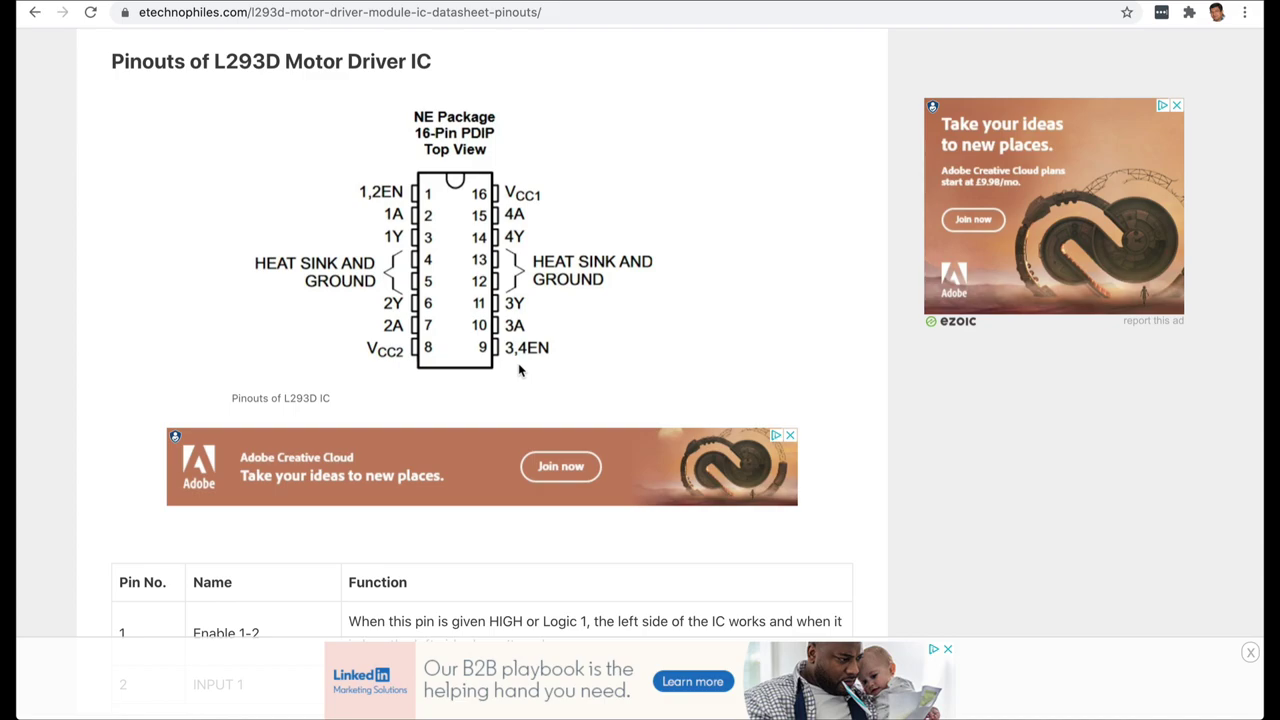
click(406, 2)
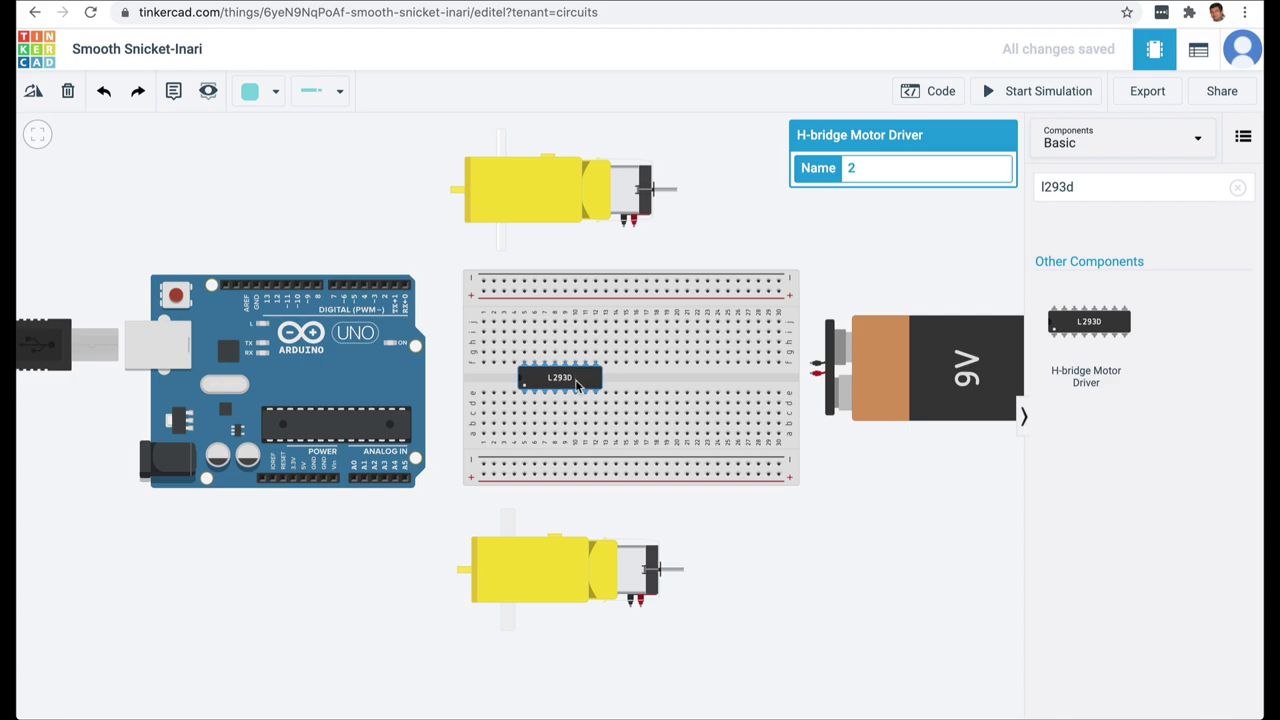
Step: Wire the battery's negative terminal to the breadboard's upper negative rail at column 30, using a black wire with a squared corner
click(948, 388)
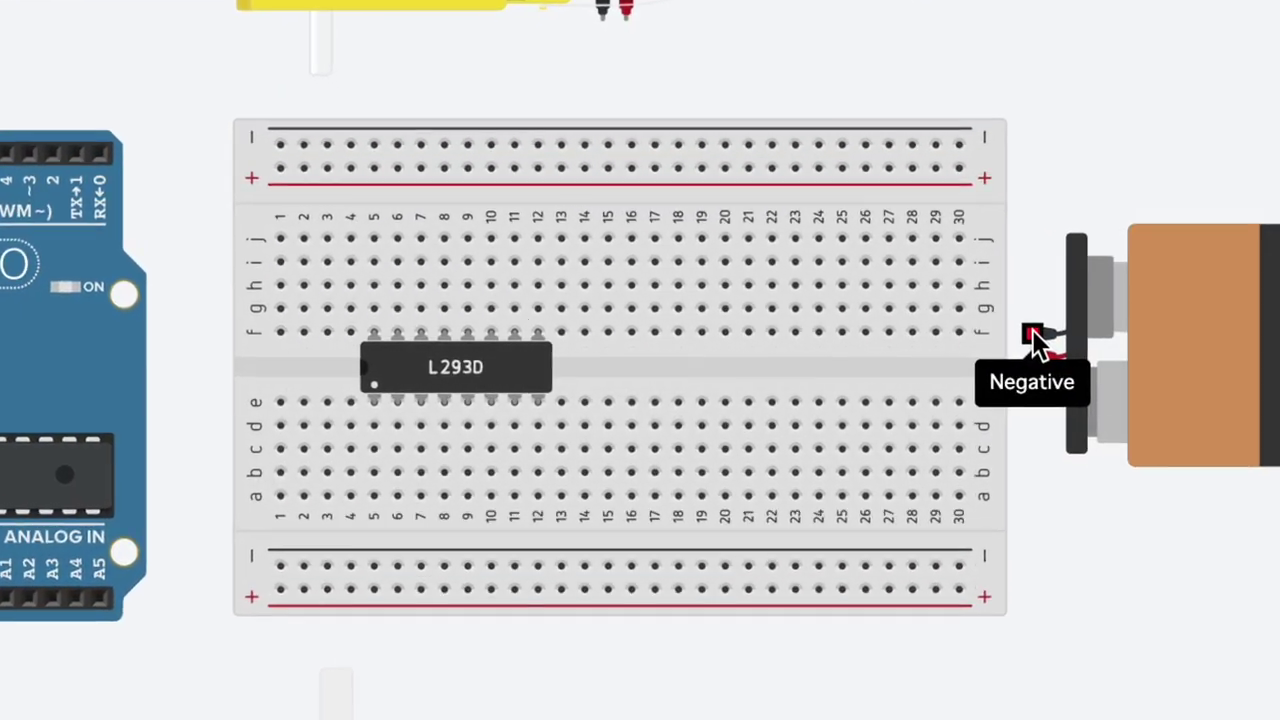
click(936, 347)
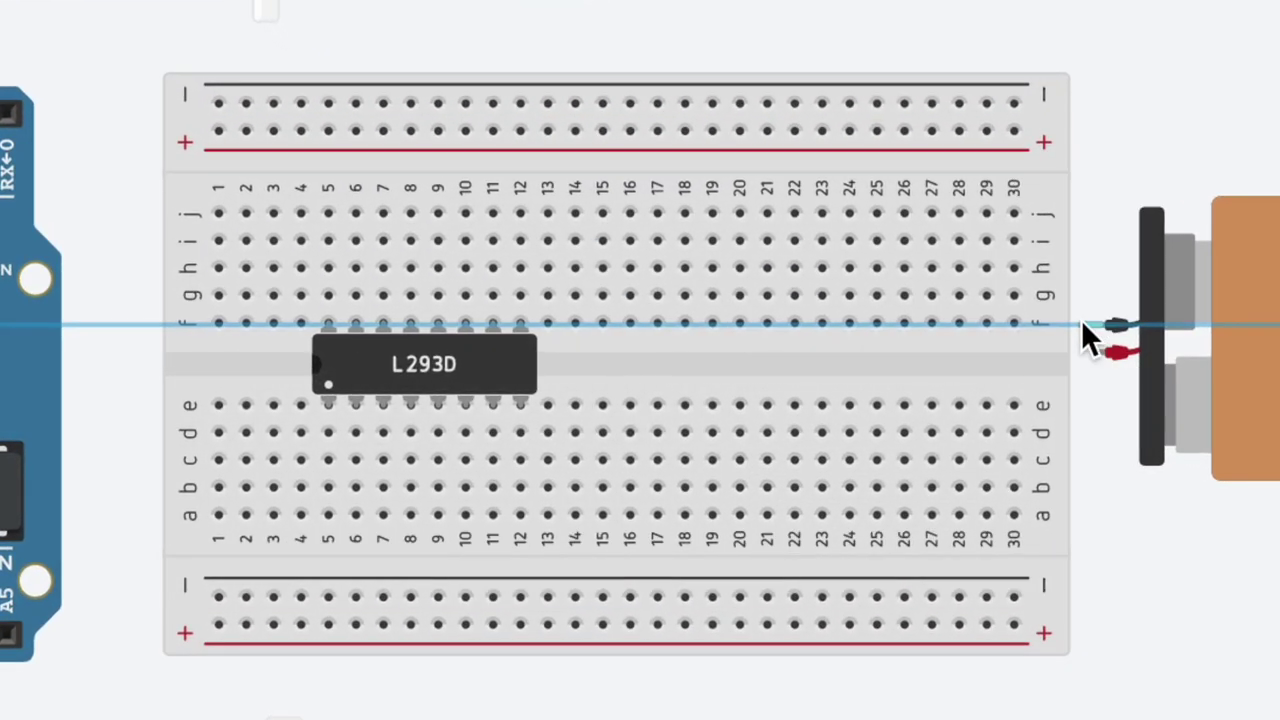
click(1081, 323)
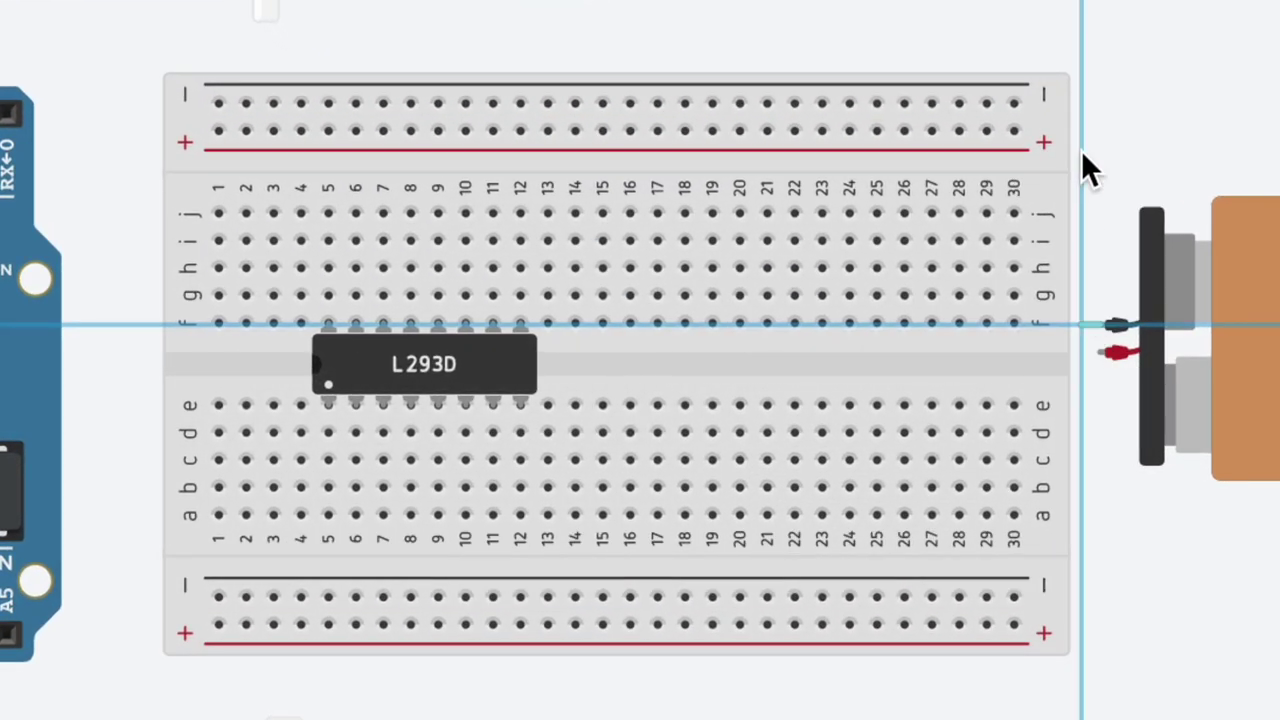
click(1081, 74)
click(1016, 93)
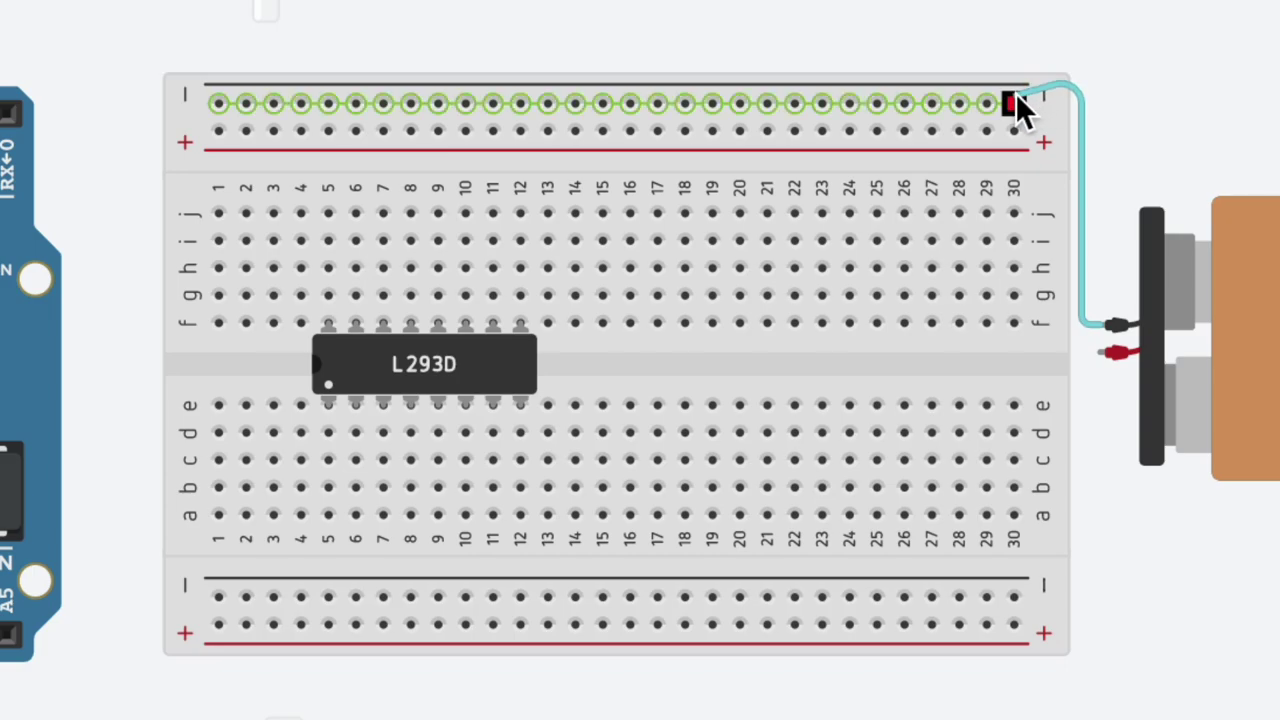
click(1016, 93)
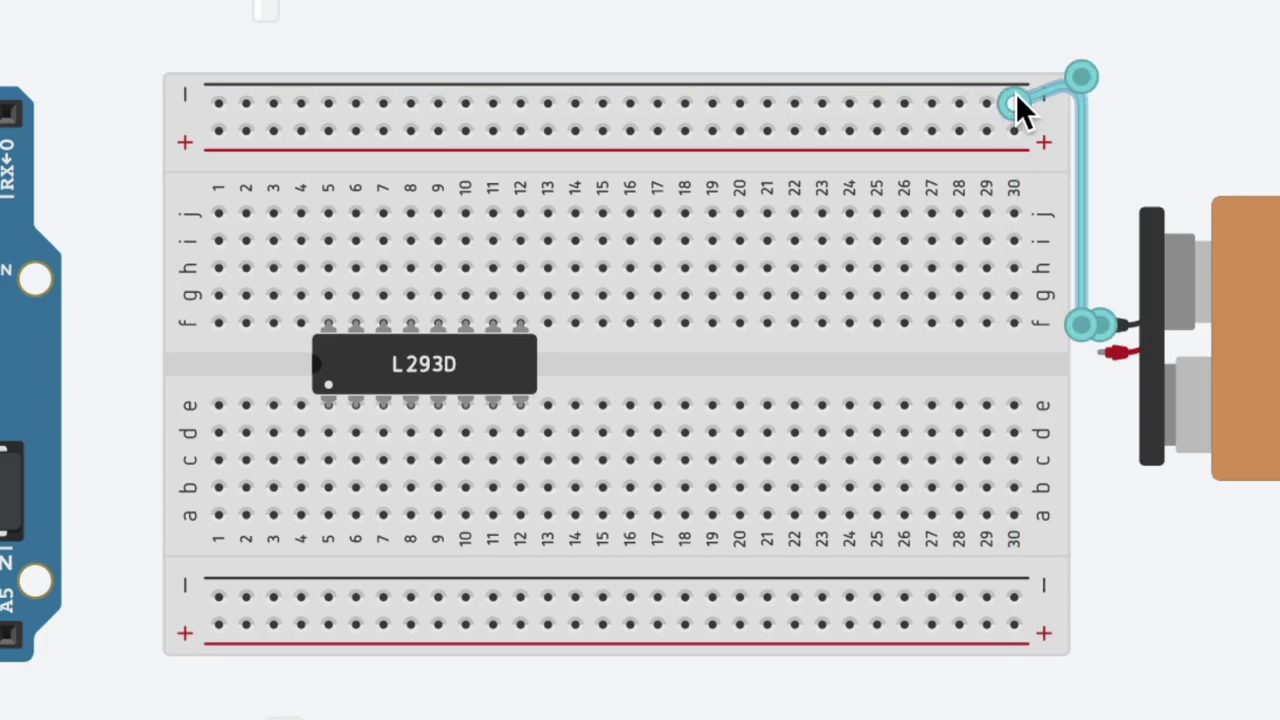
drag(1082, 80, 1081, 102)
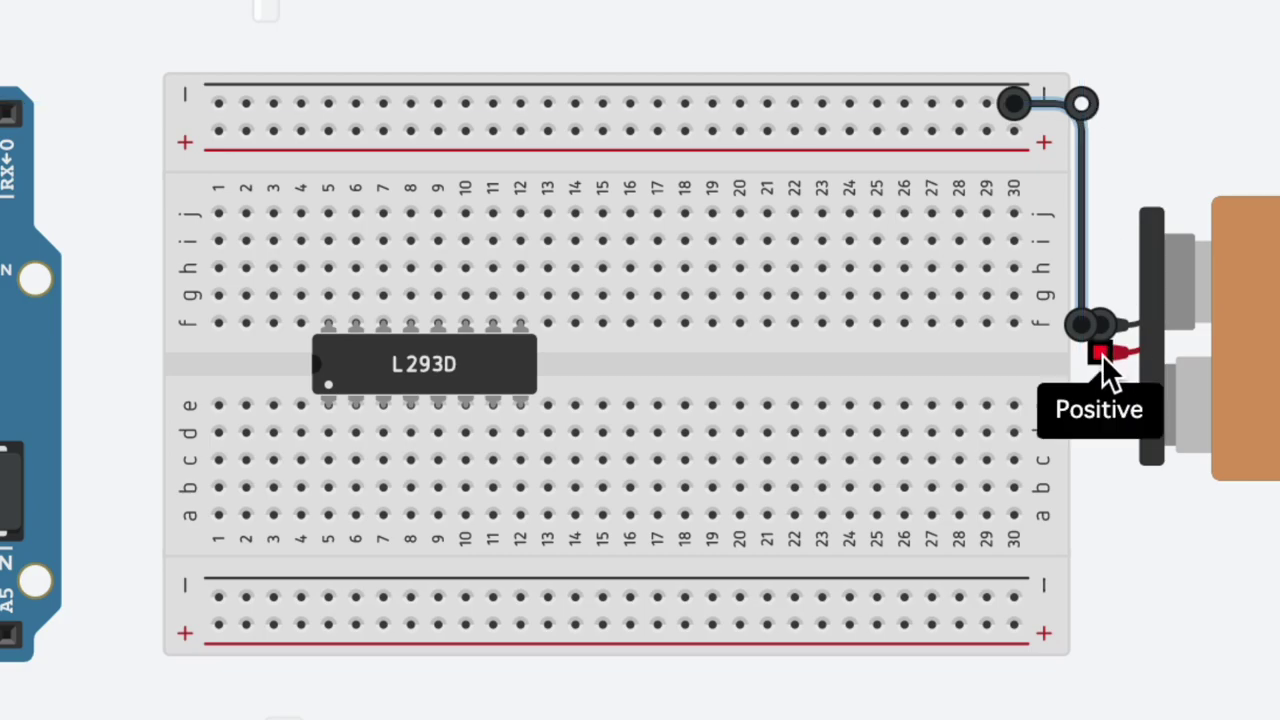
Step: Wire the battery's positive terminal to the breadboard's lower positive rail at column 30, using a red wire with a squared corner
click(1102, 350)
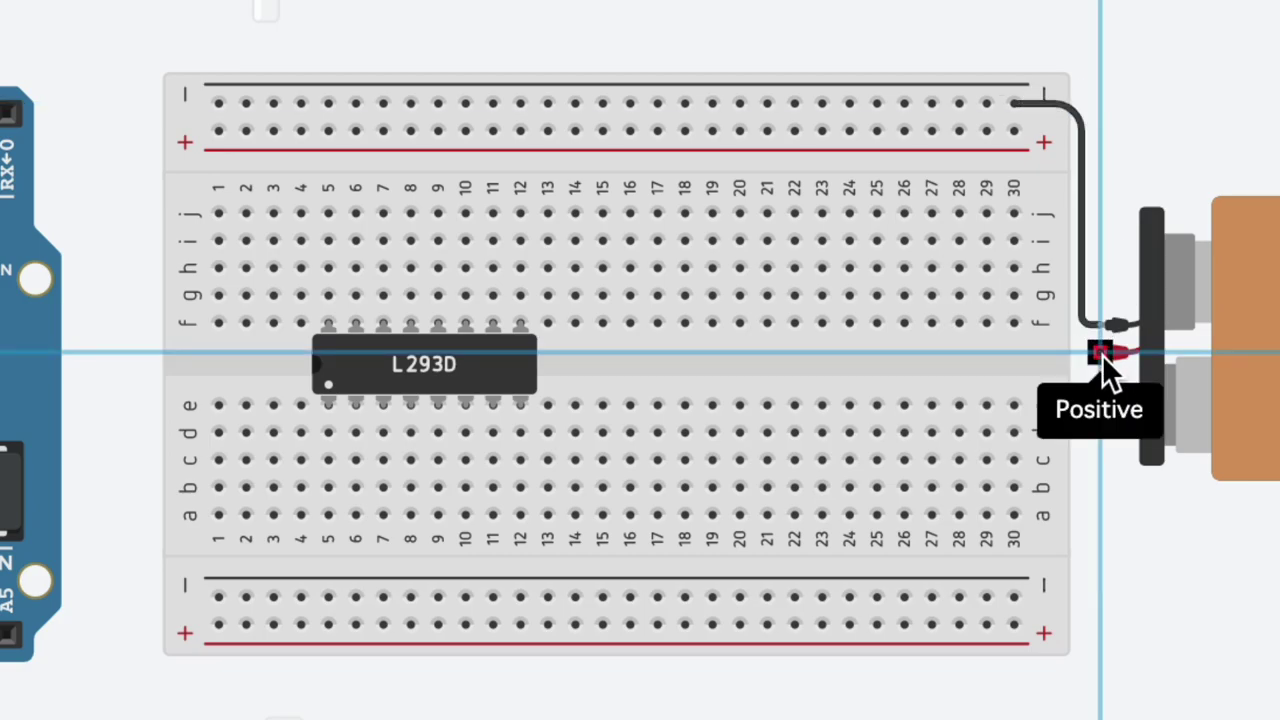
click(1102, 625)
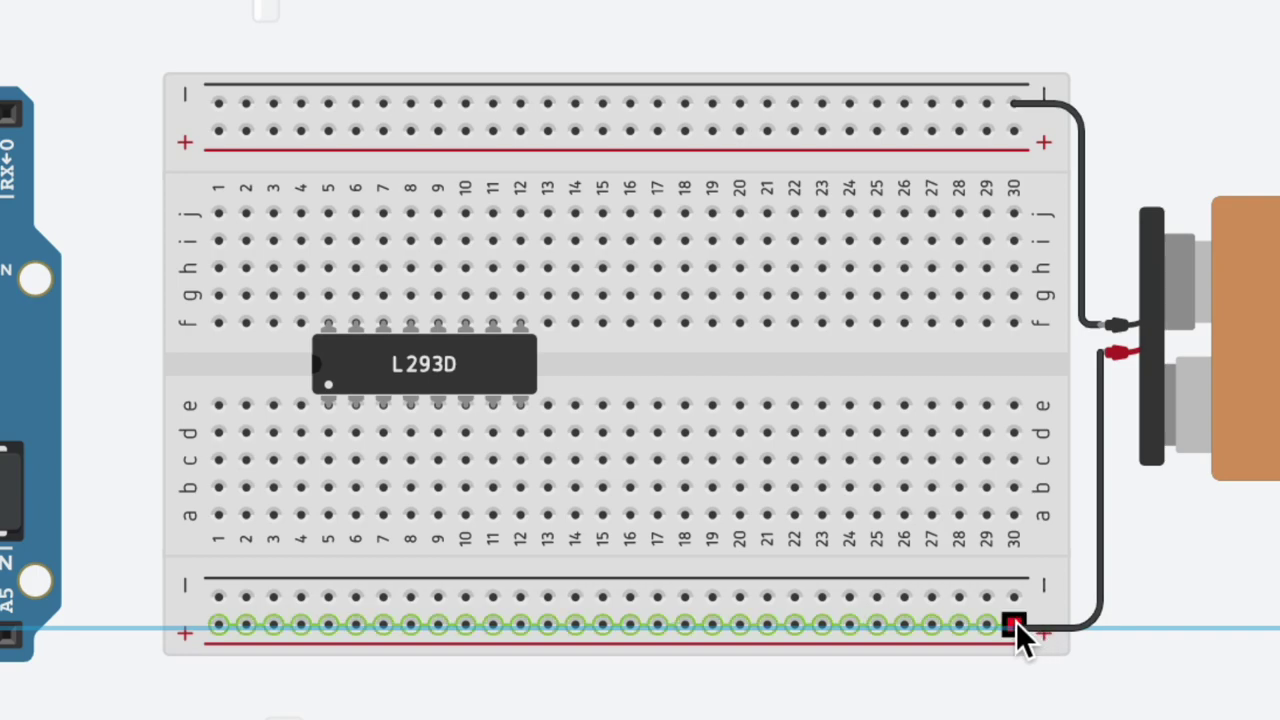
click(1015, 623)
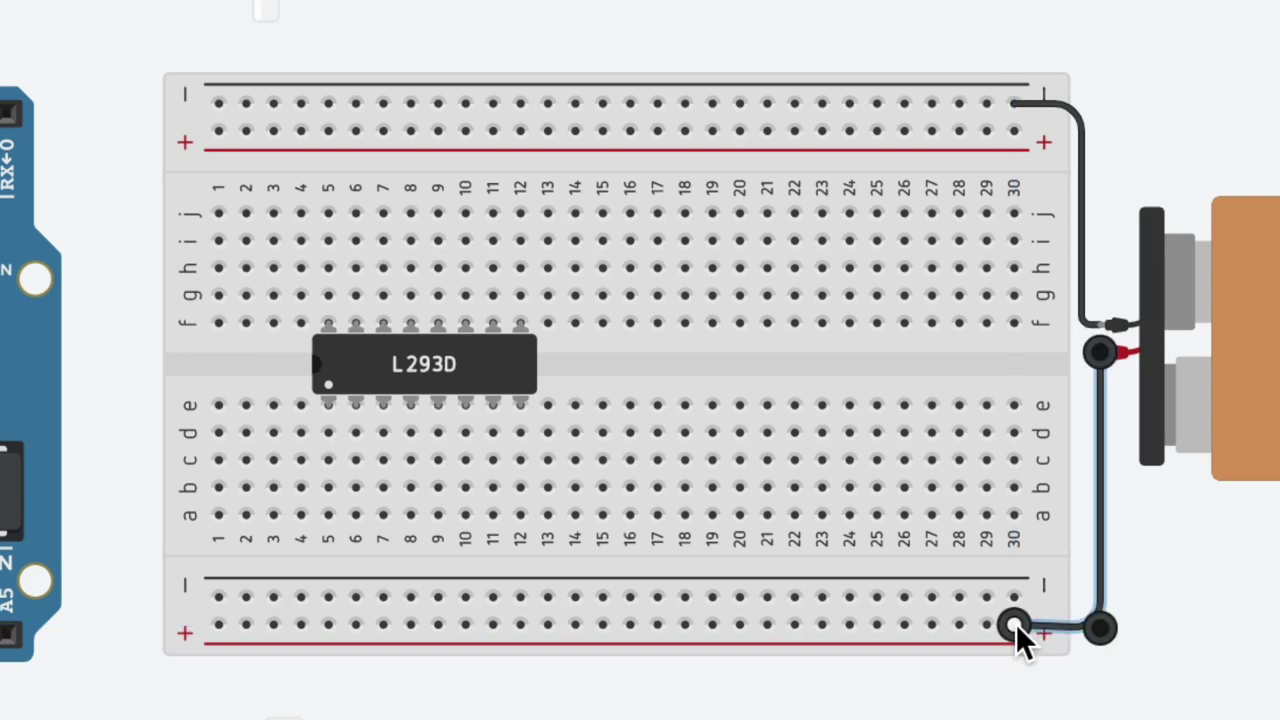
key(2)
key(Escape)
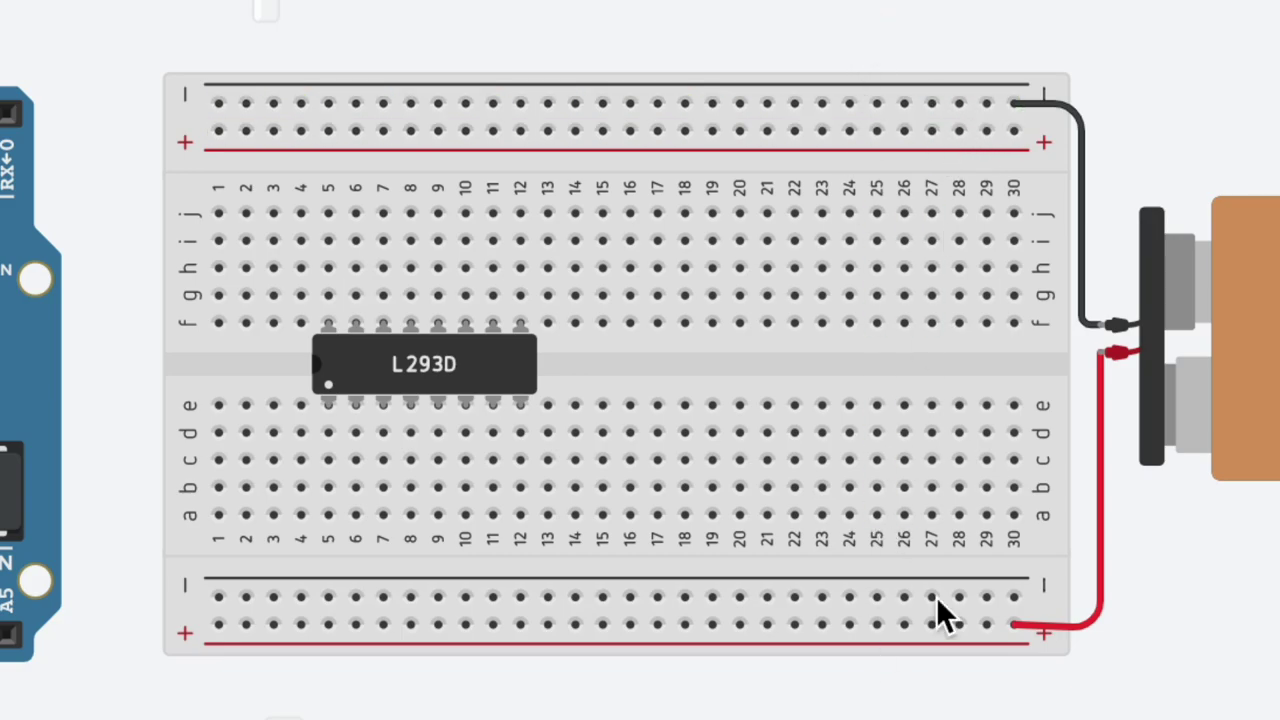
Step: Link the upper and lower positive rails at column 29 with a red wire and the negative rails at column 28 with a black wire
click(985, 131)
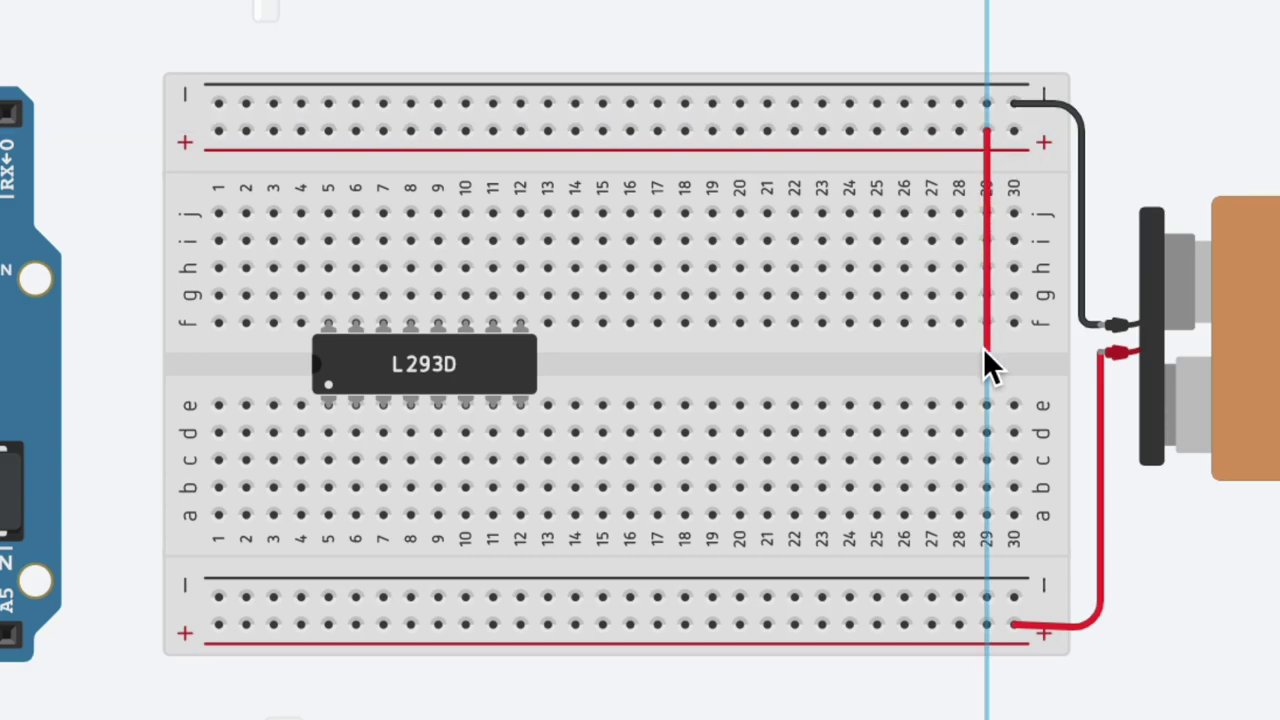
click(986, 622)
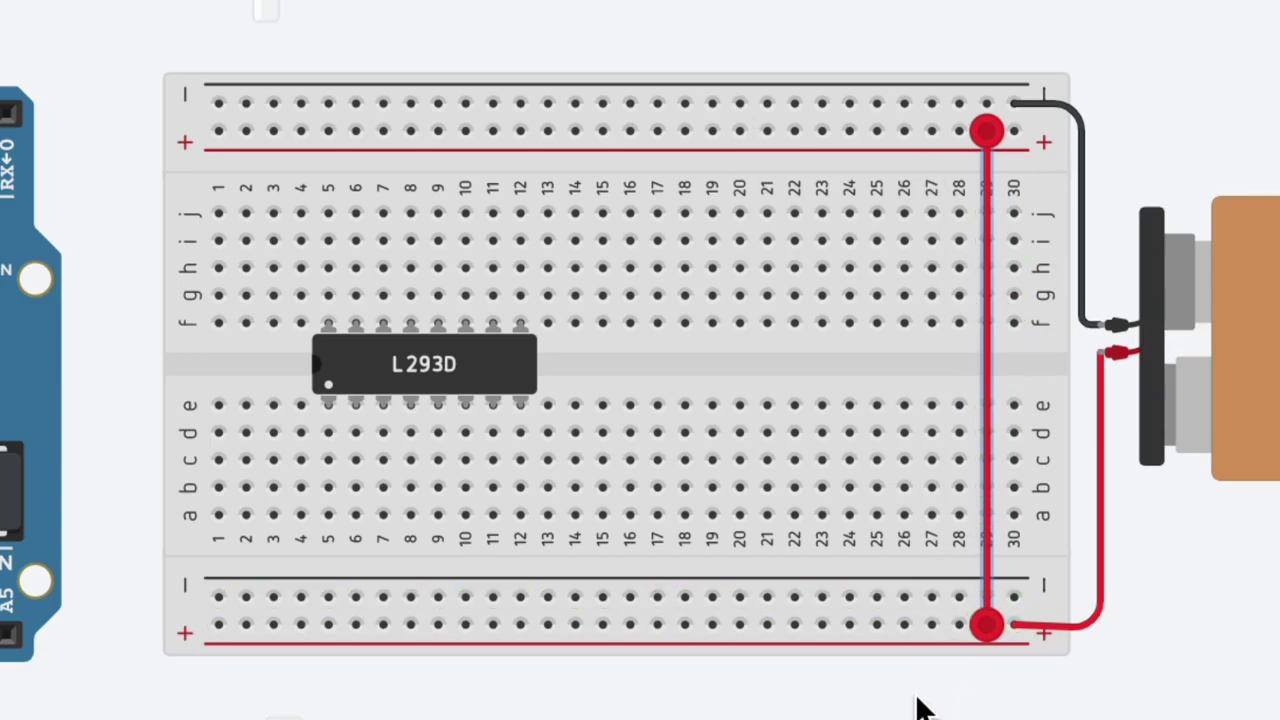
click(952, 97)
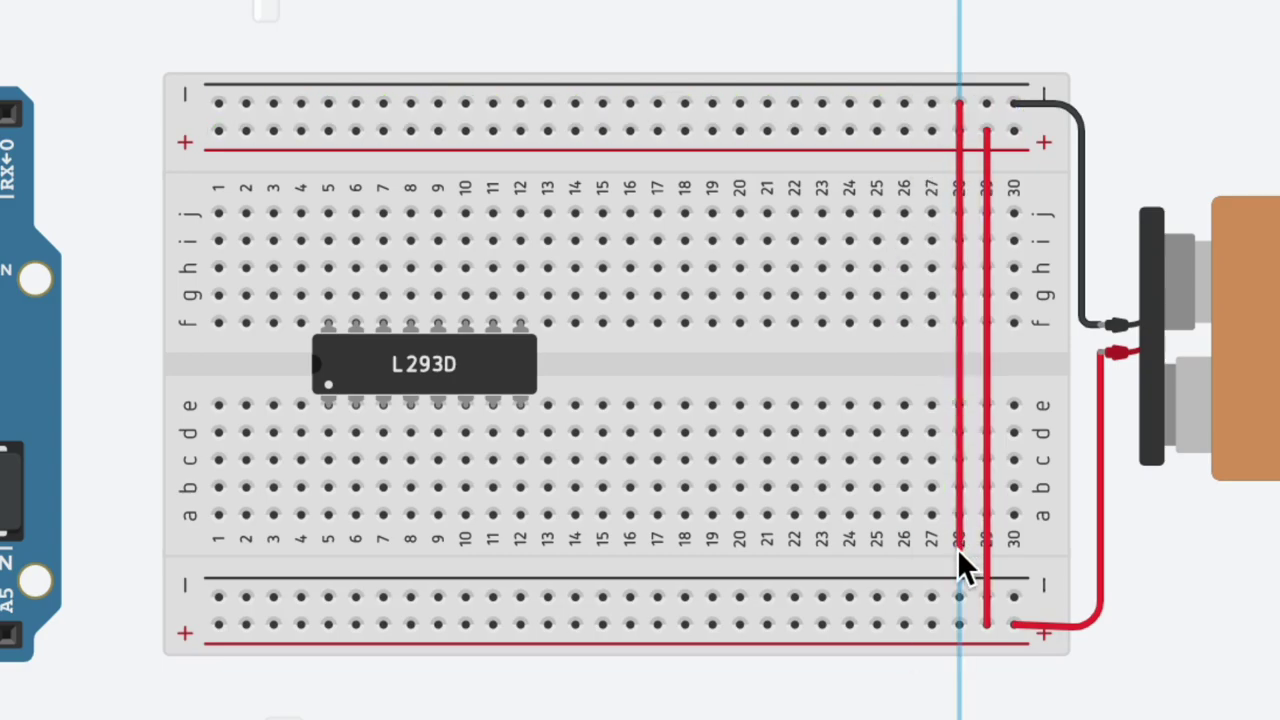
click(959, 597)
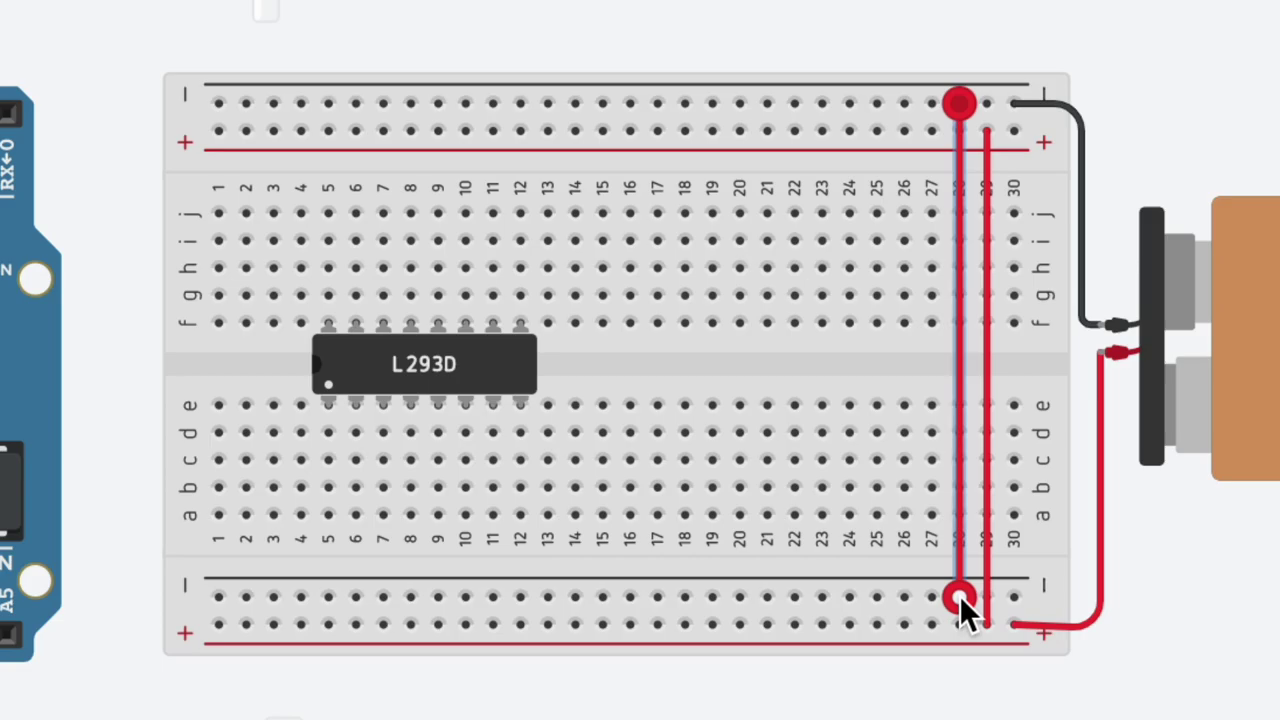
key(0)
key(Escape)
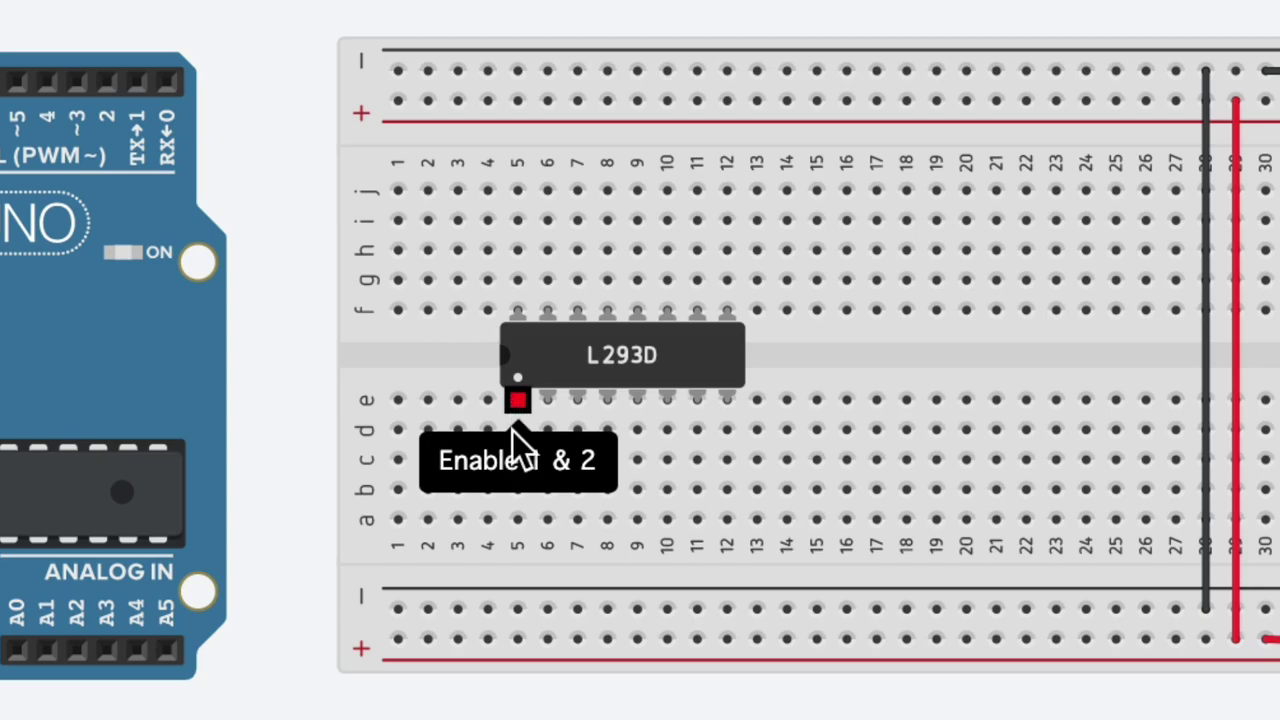
Step: Wire hole a5 to the lower positive rail in red, and holes a8 and a9 to the lower negative rail in black
click(513, 509)
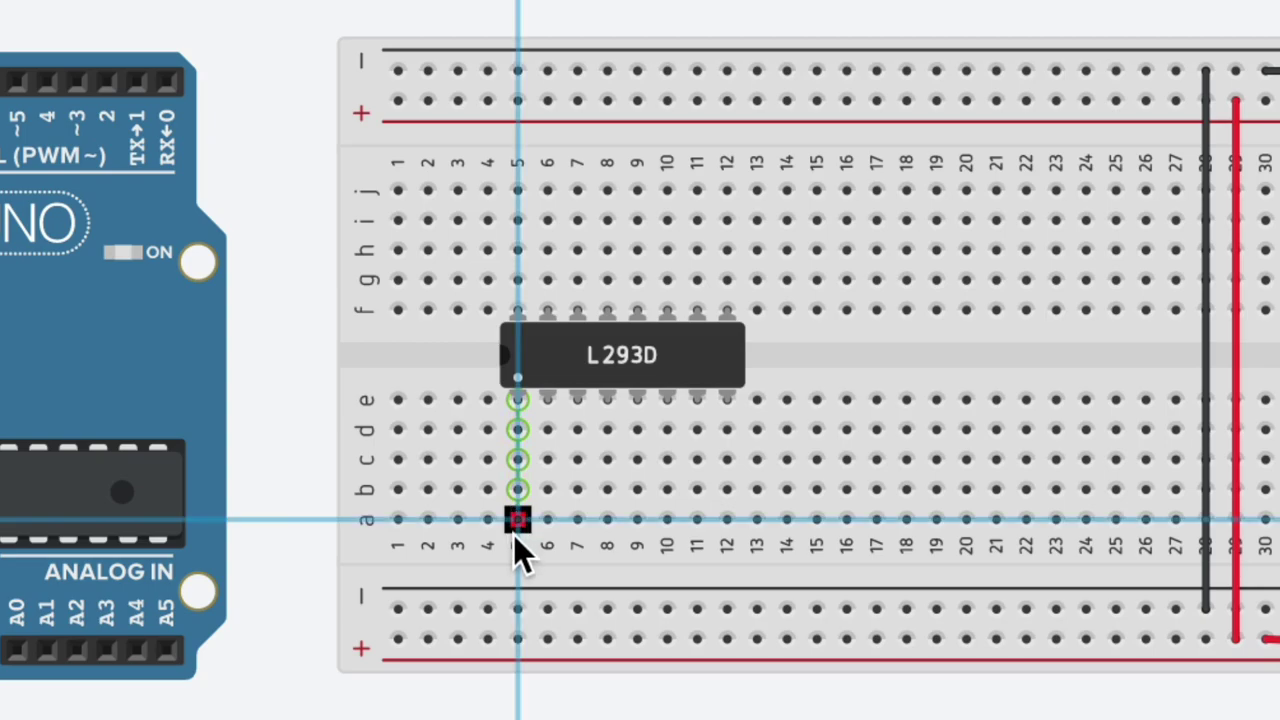
click(517, 637)
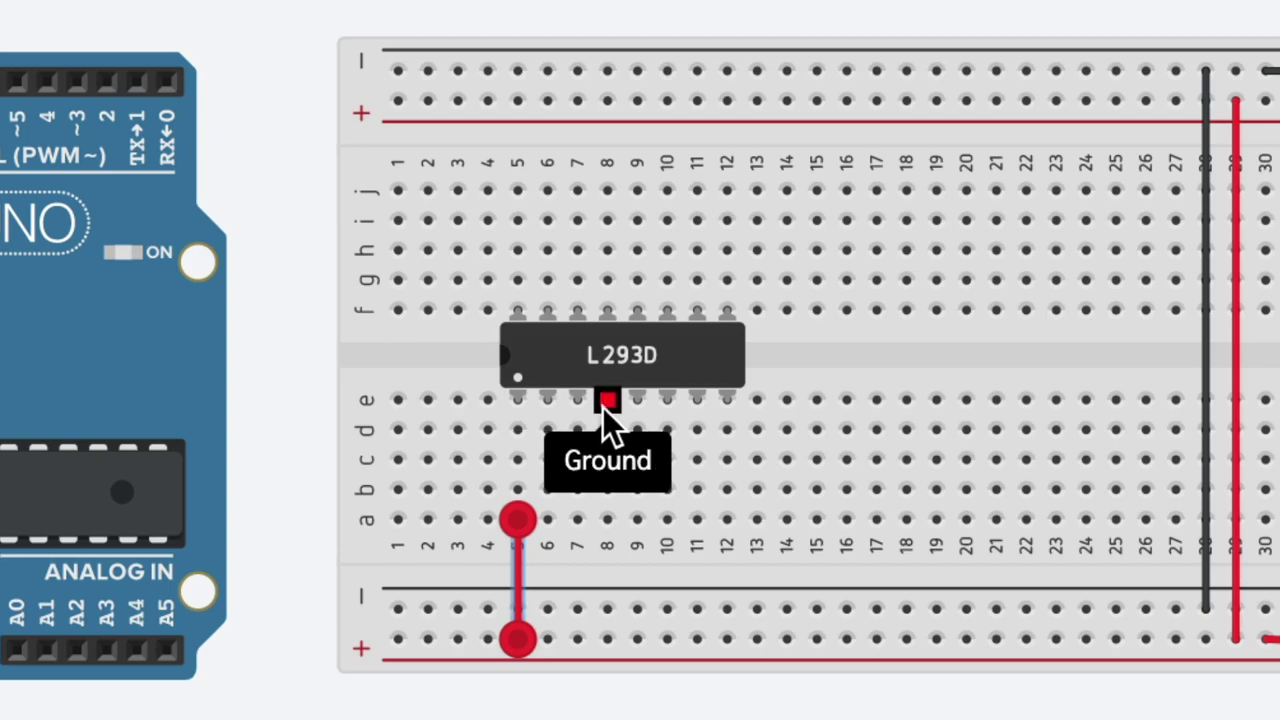
click(605, 522)
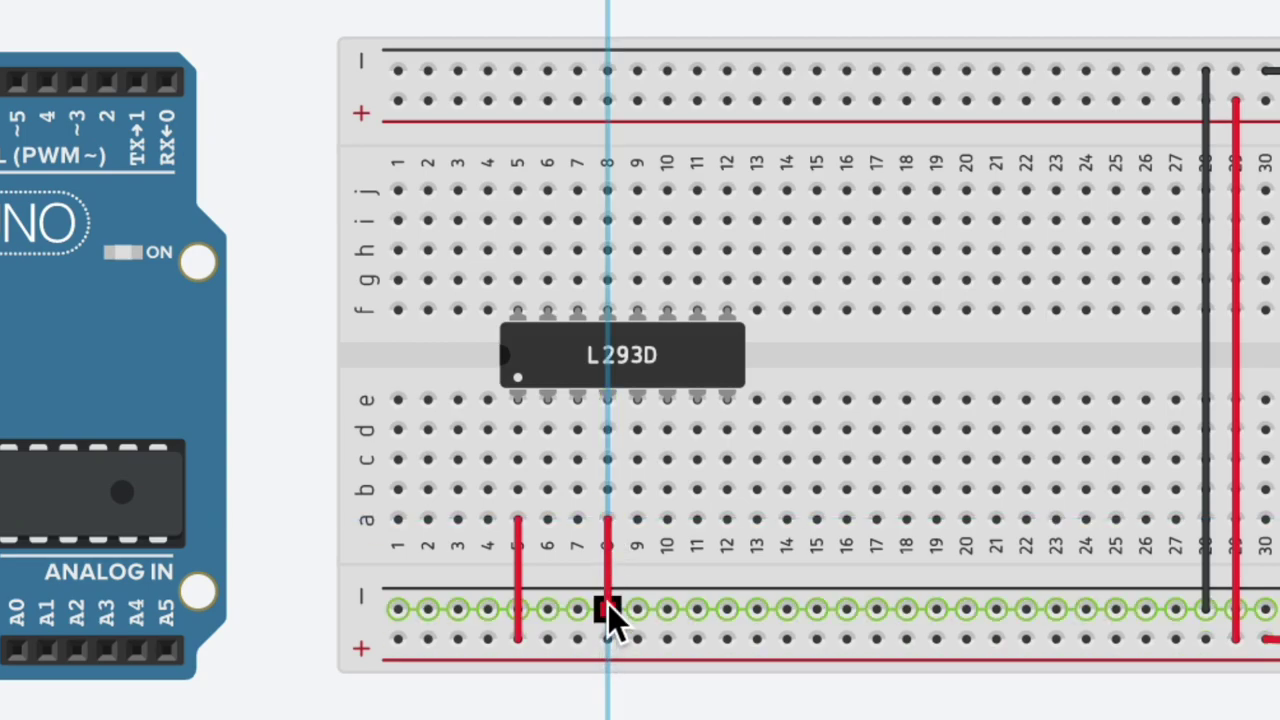
click(607, 608)
key(1)
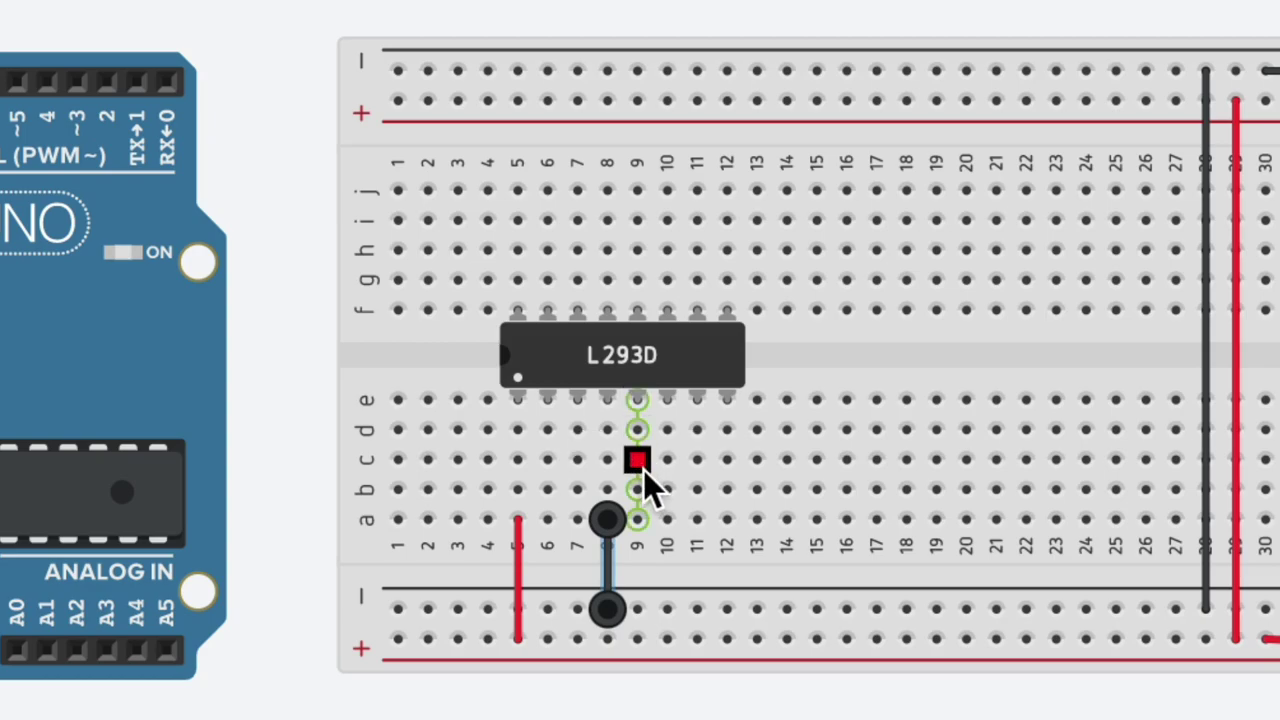
click(643, 522)
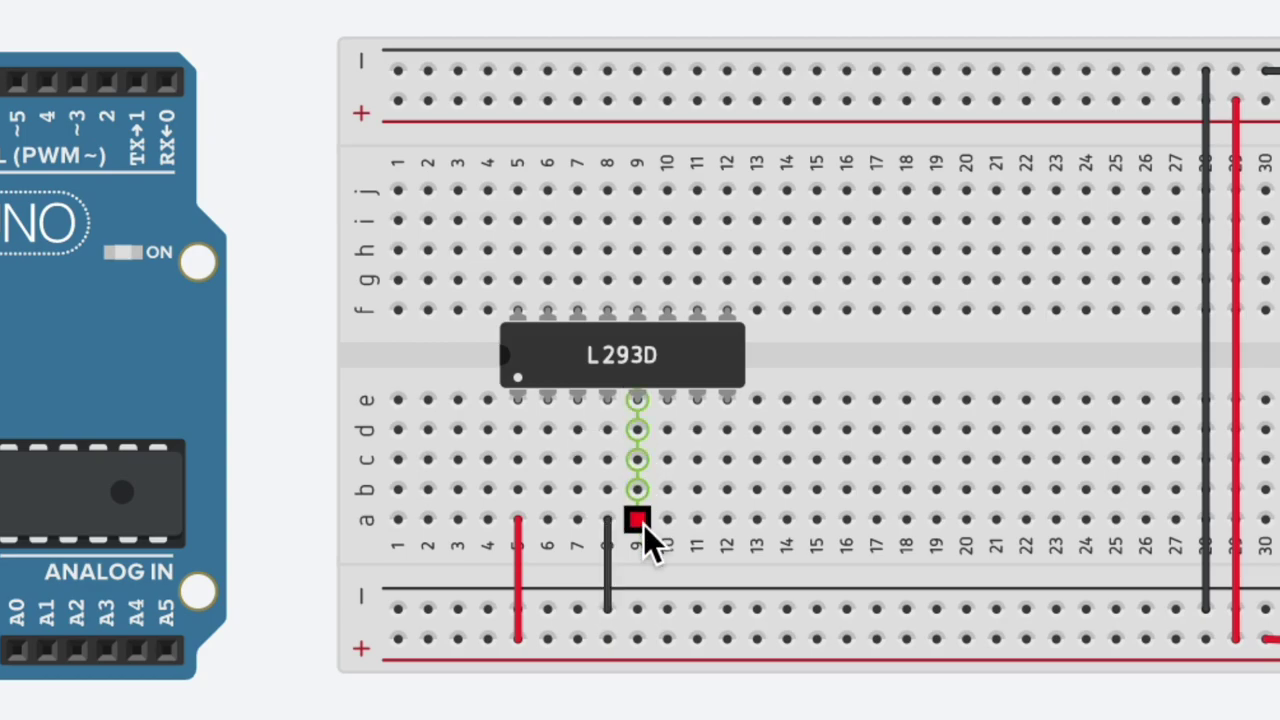
click(640, 607)
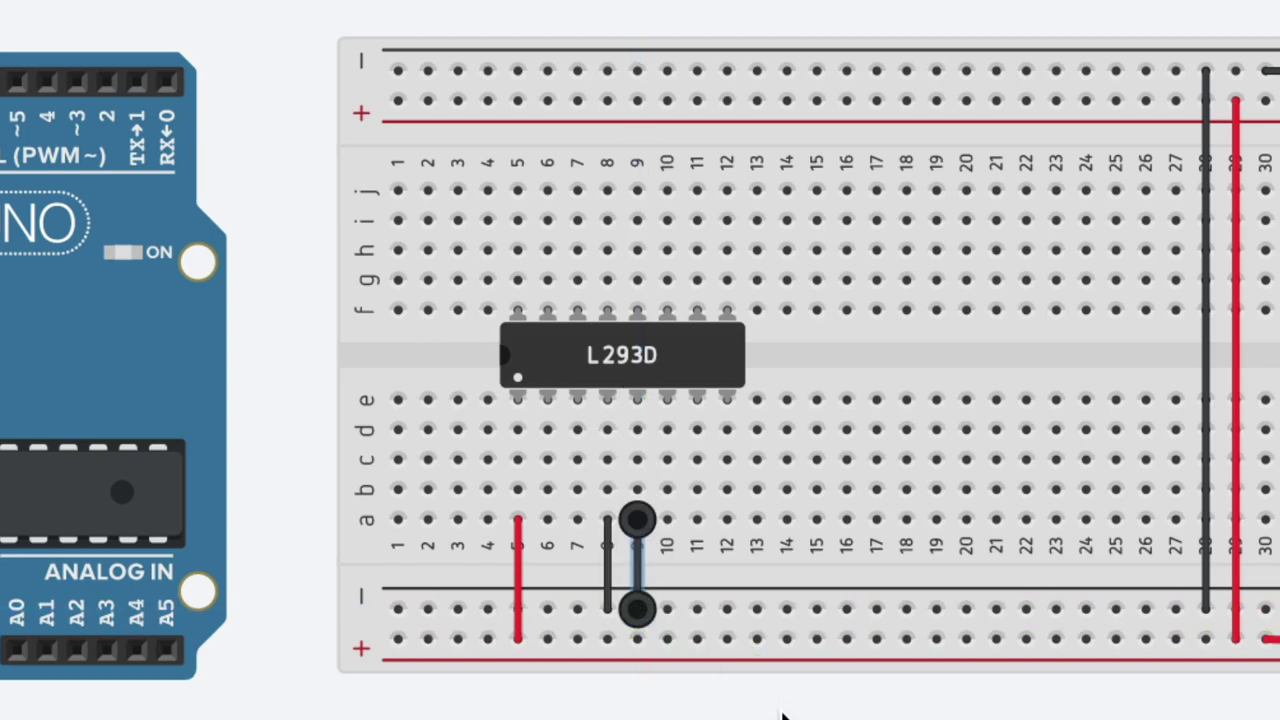
Step: Wire hole a12 to the lower positive rail and hole j12 to the upper positive rail, using straight red wires
click(730, 402)
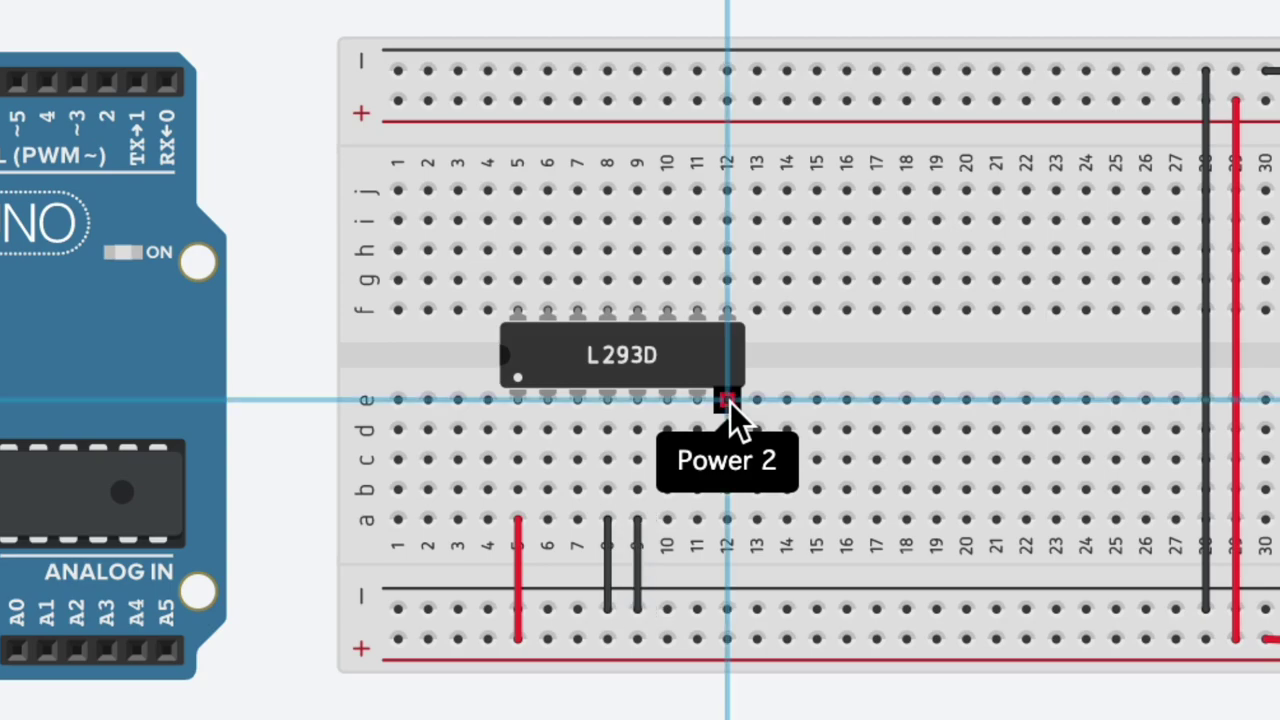
key(Escape)
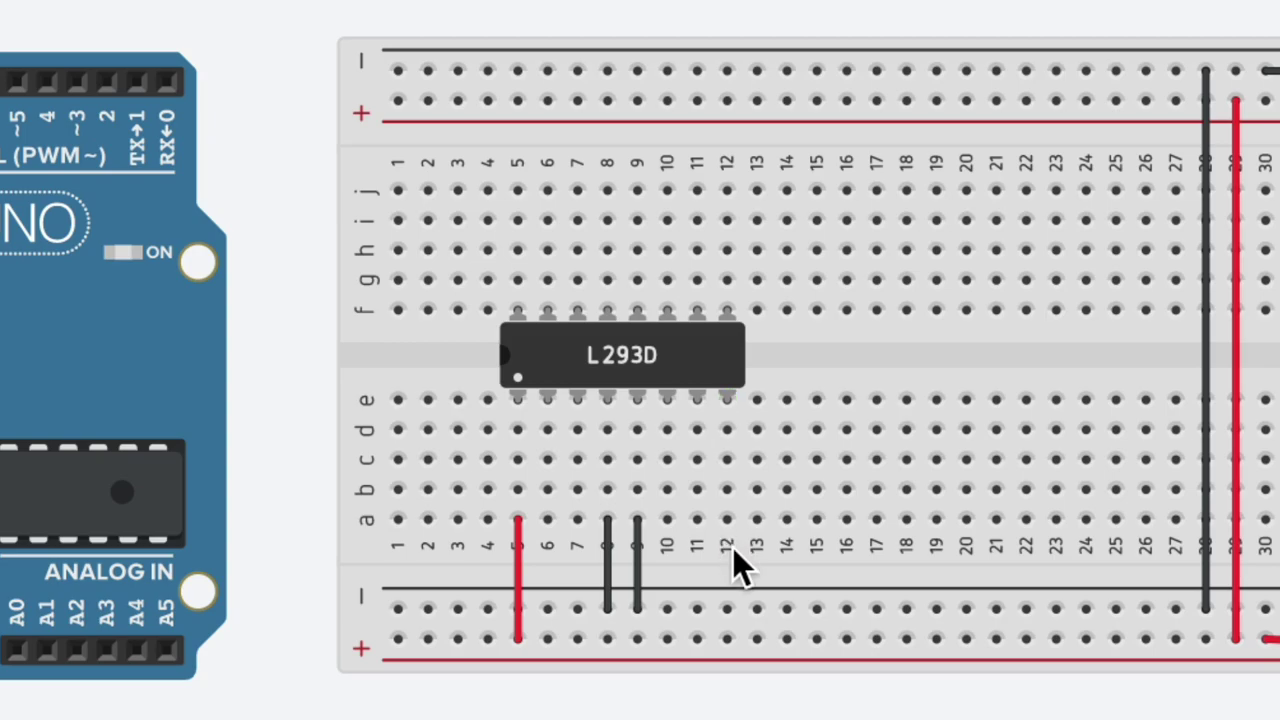
click(725, 517)
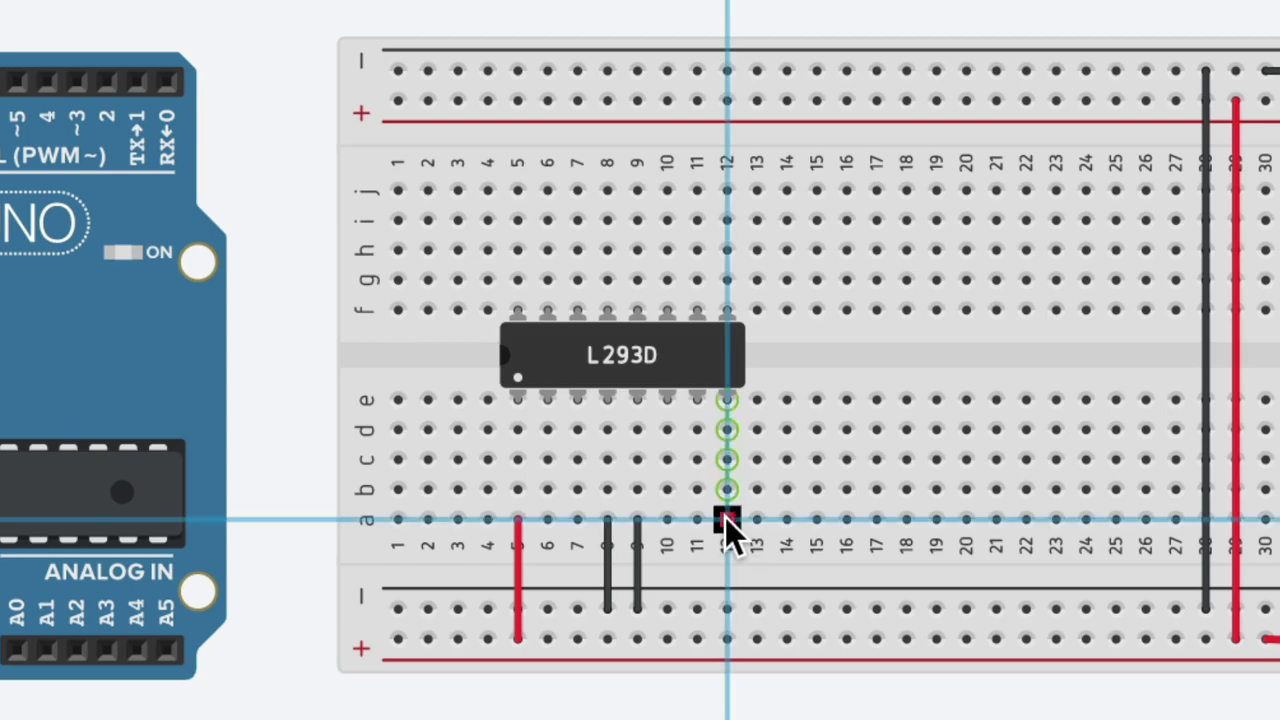
click(726, 638)
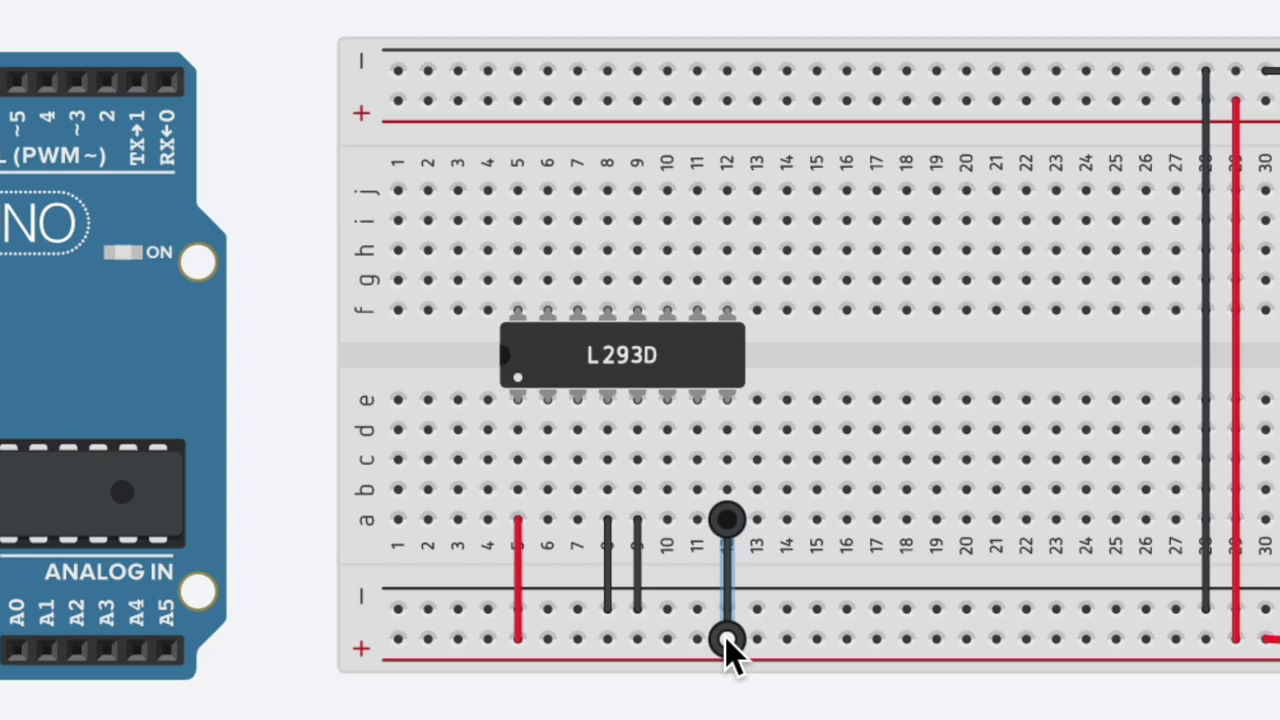
key(2)
key(Escape)
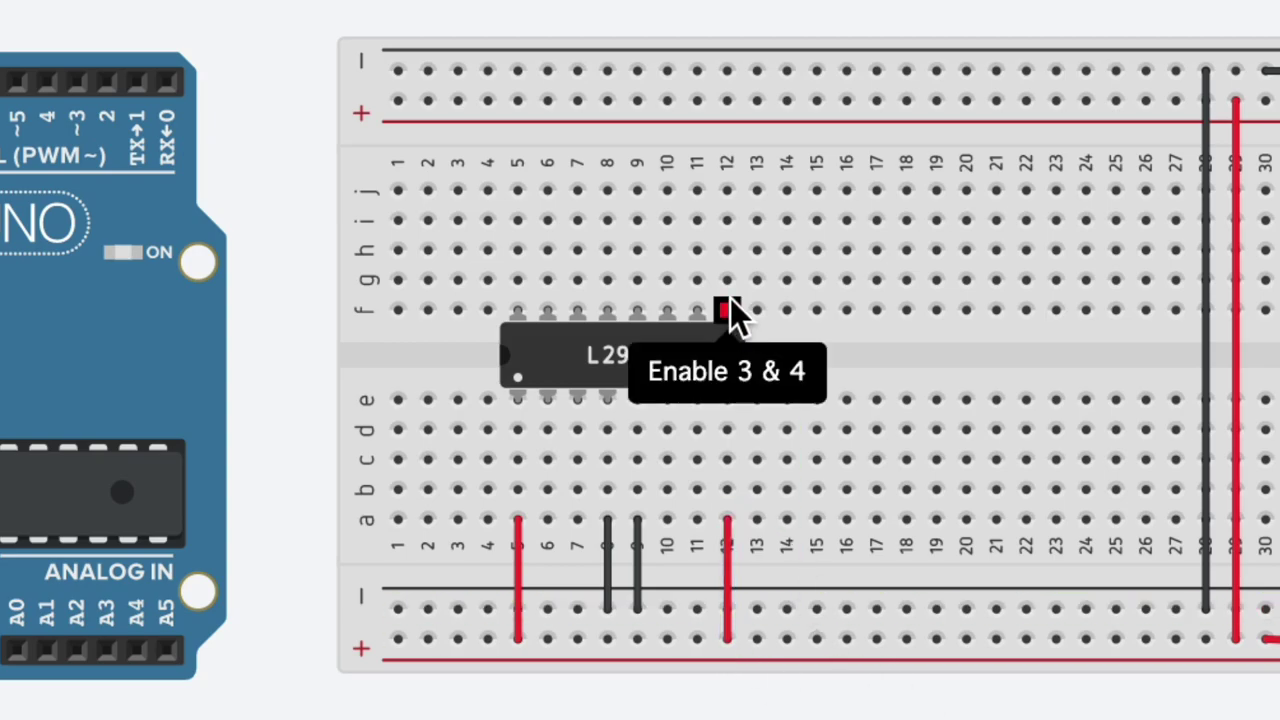
click(727, 189)
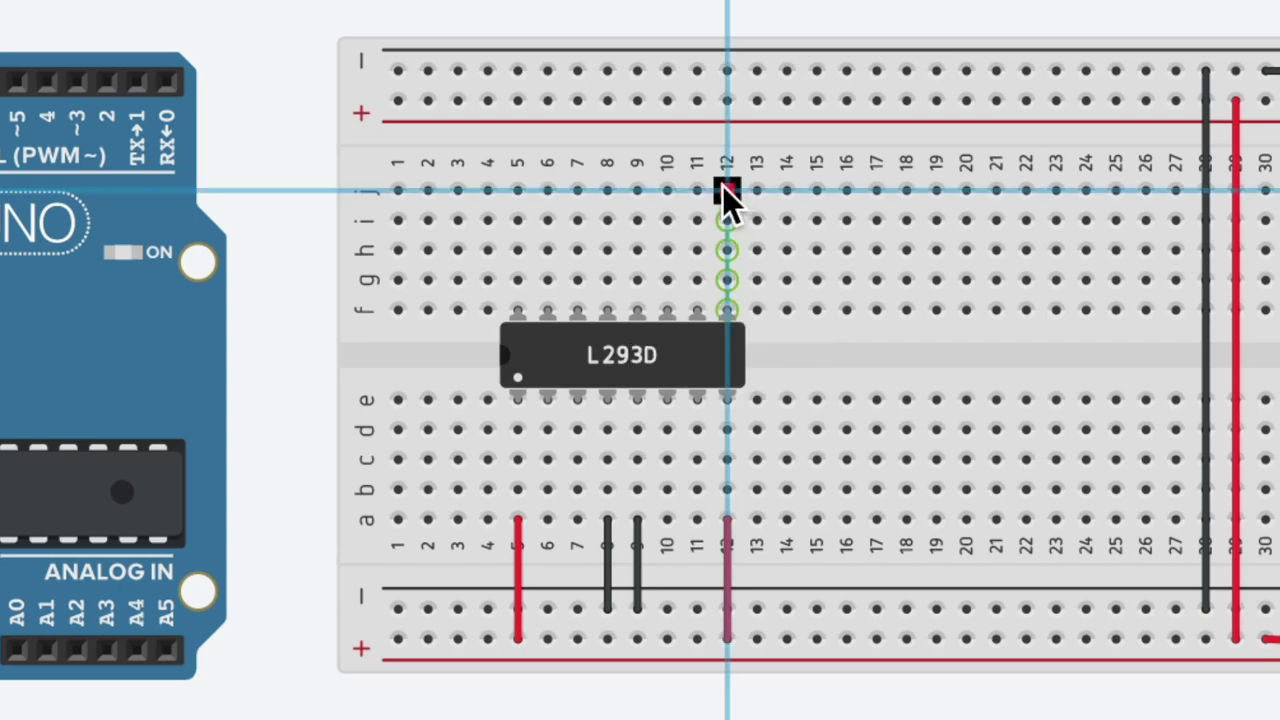
click(726, 100)
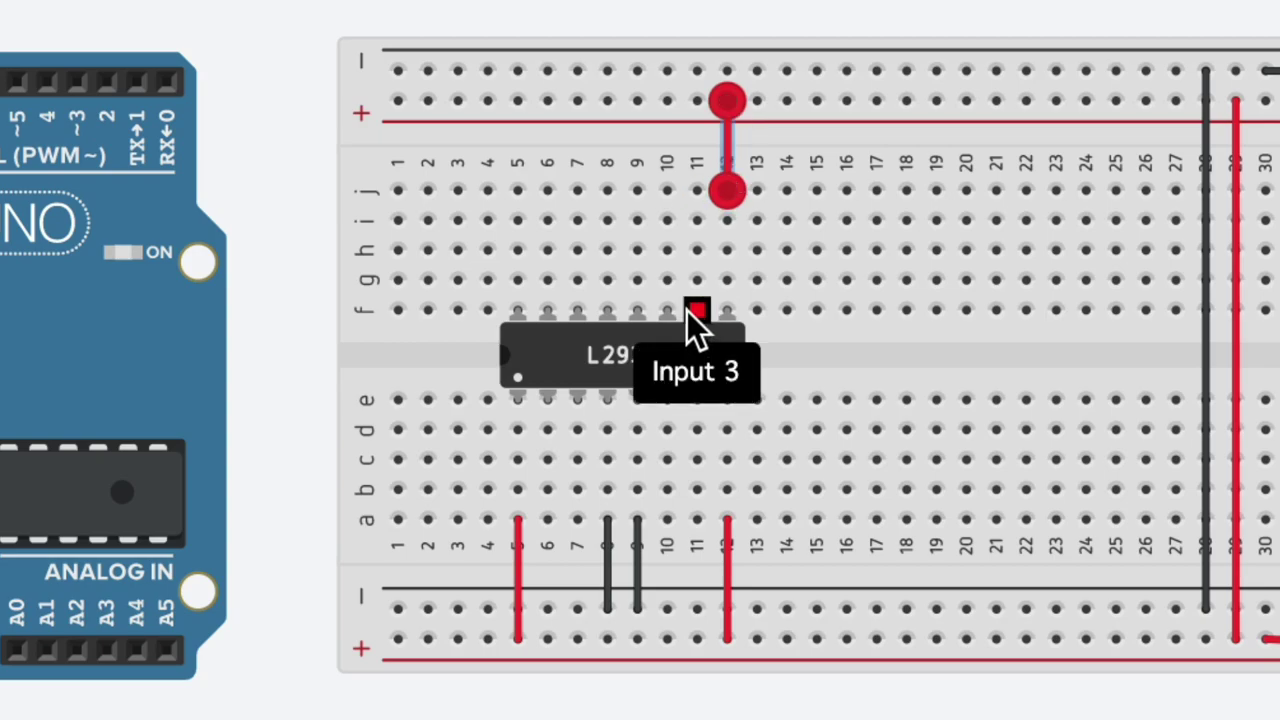
Step: Wire the driver's upper ground columns from holes j9 and j8 to the upper negative rail with black wires
click(634, 189)
click(634, 189)
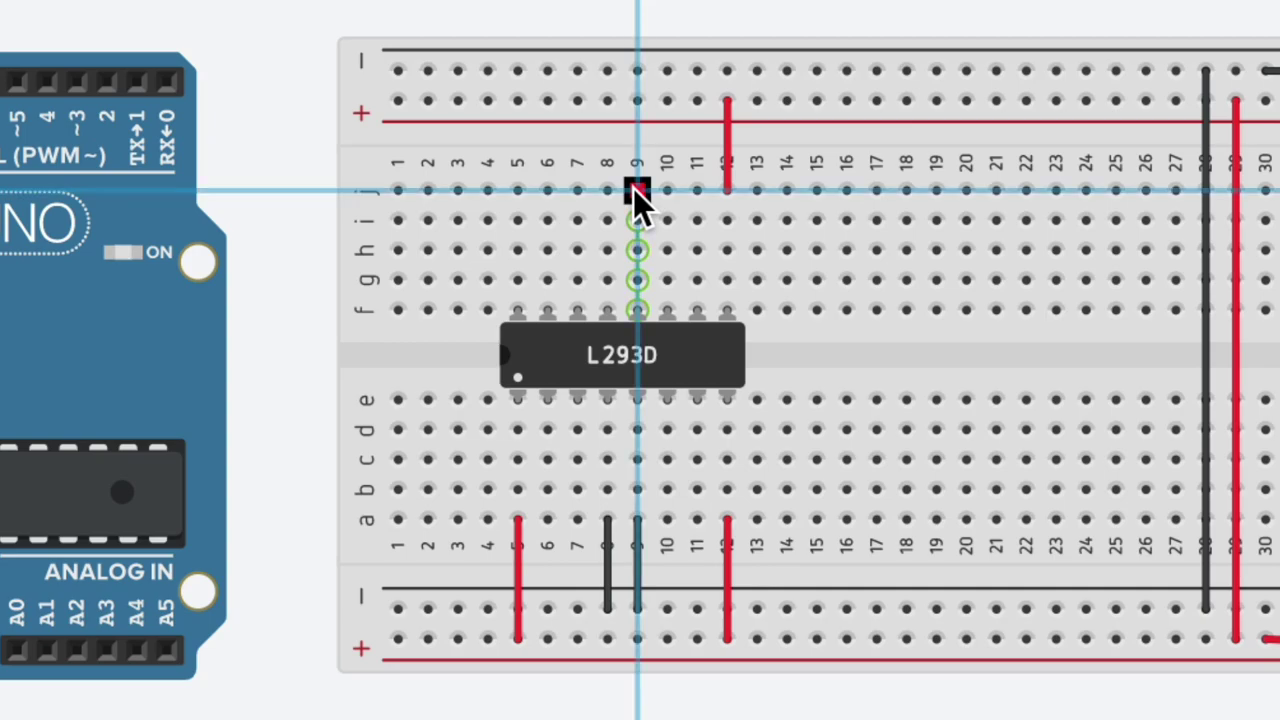
click(638, 66)
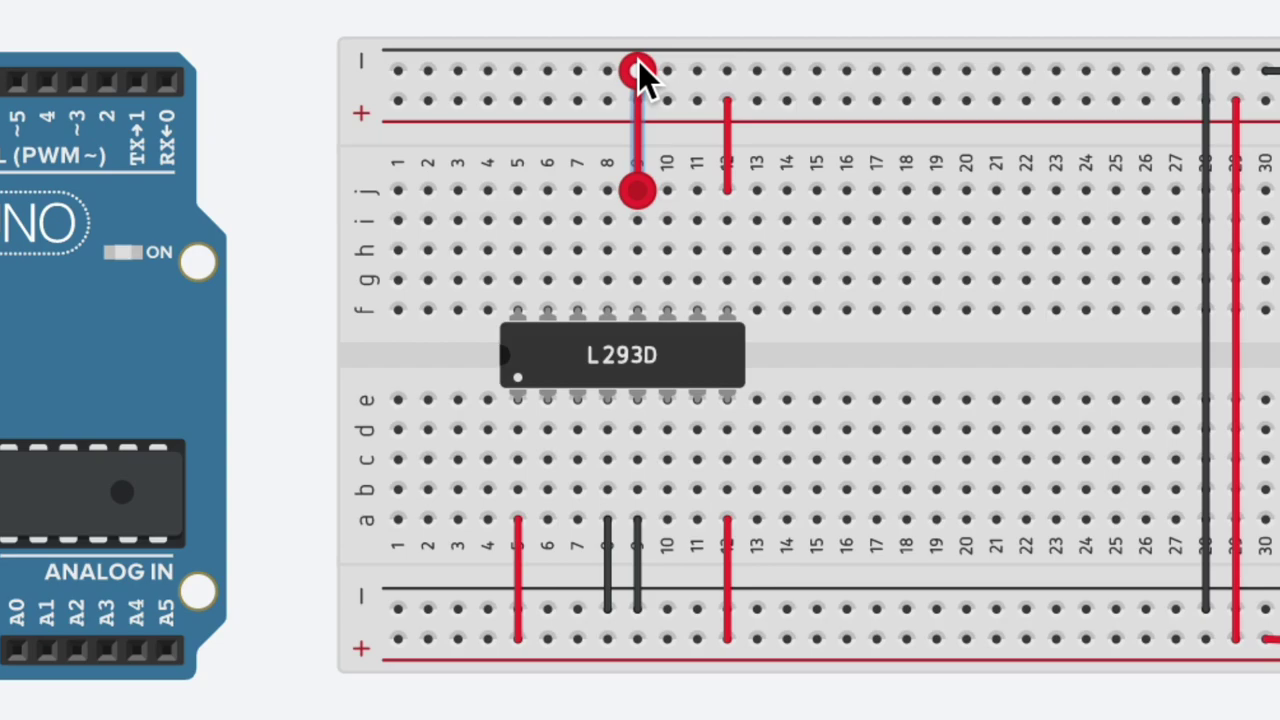
key(0)
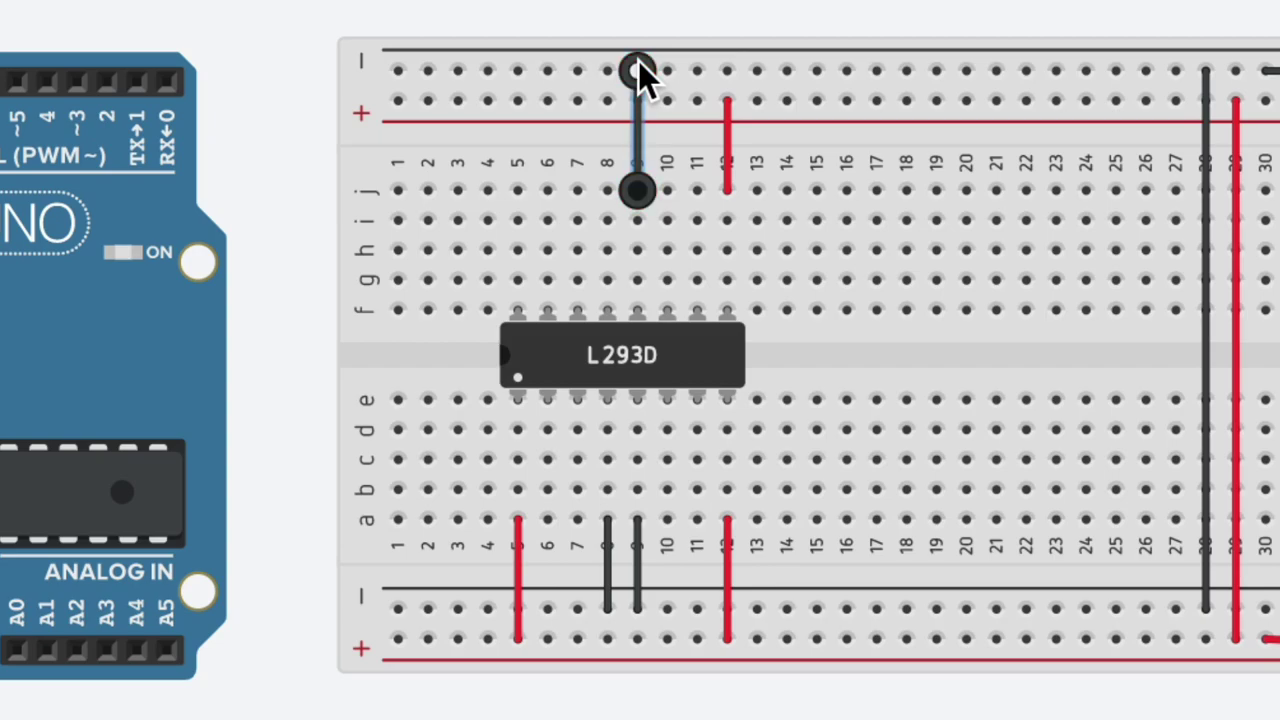
key(Escape)
click(608, 188)
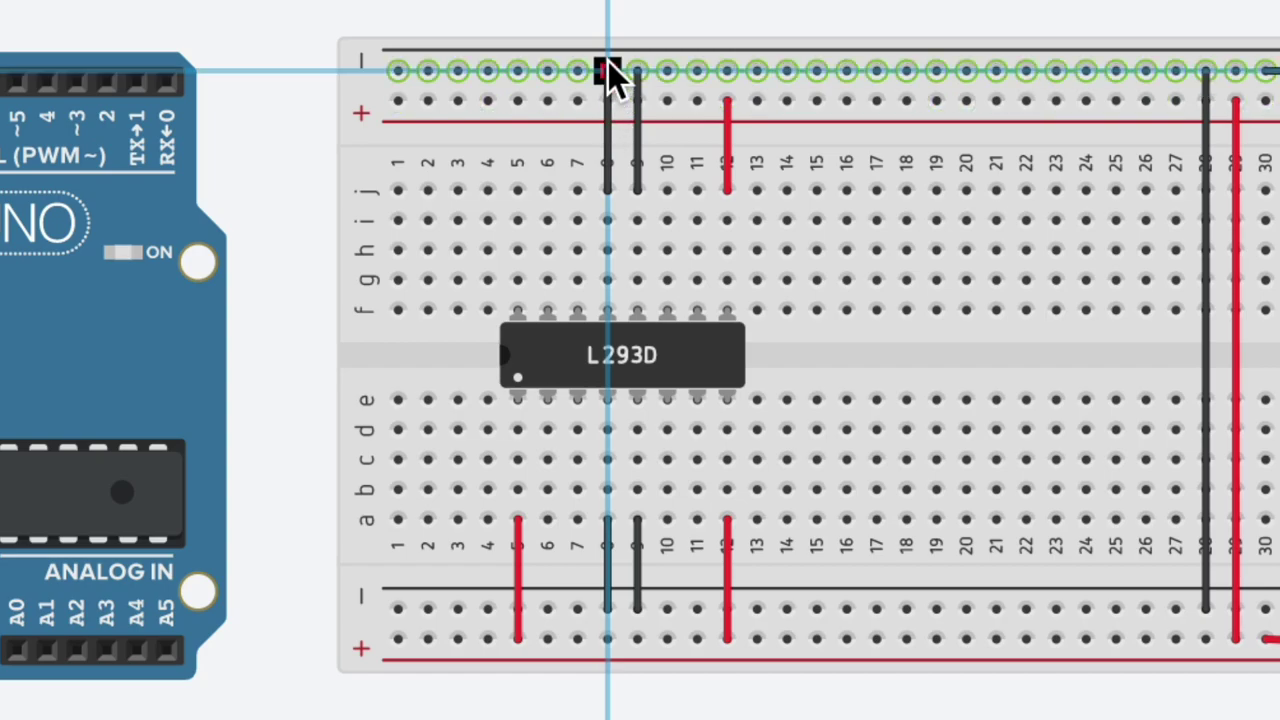
click(608, 62)
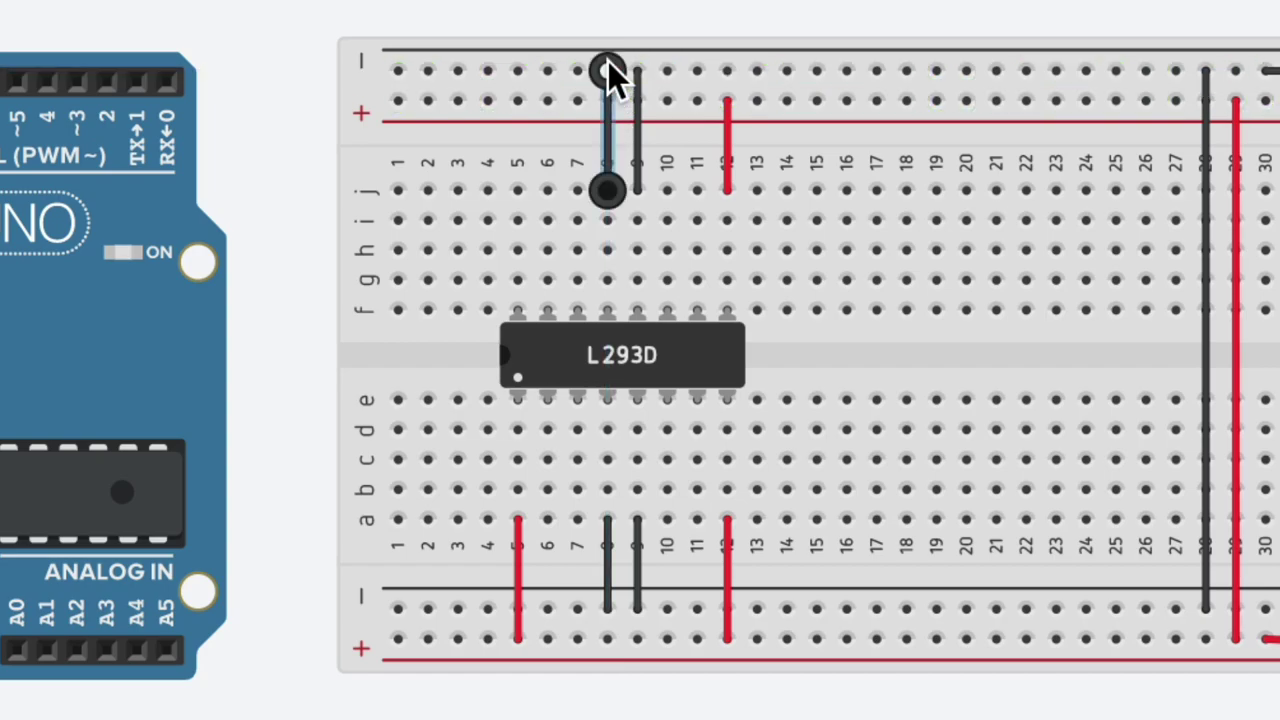
click(617, 9)
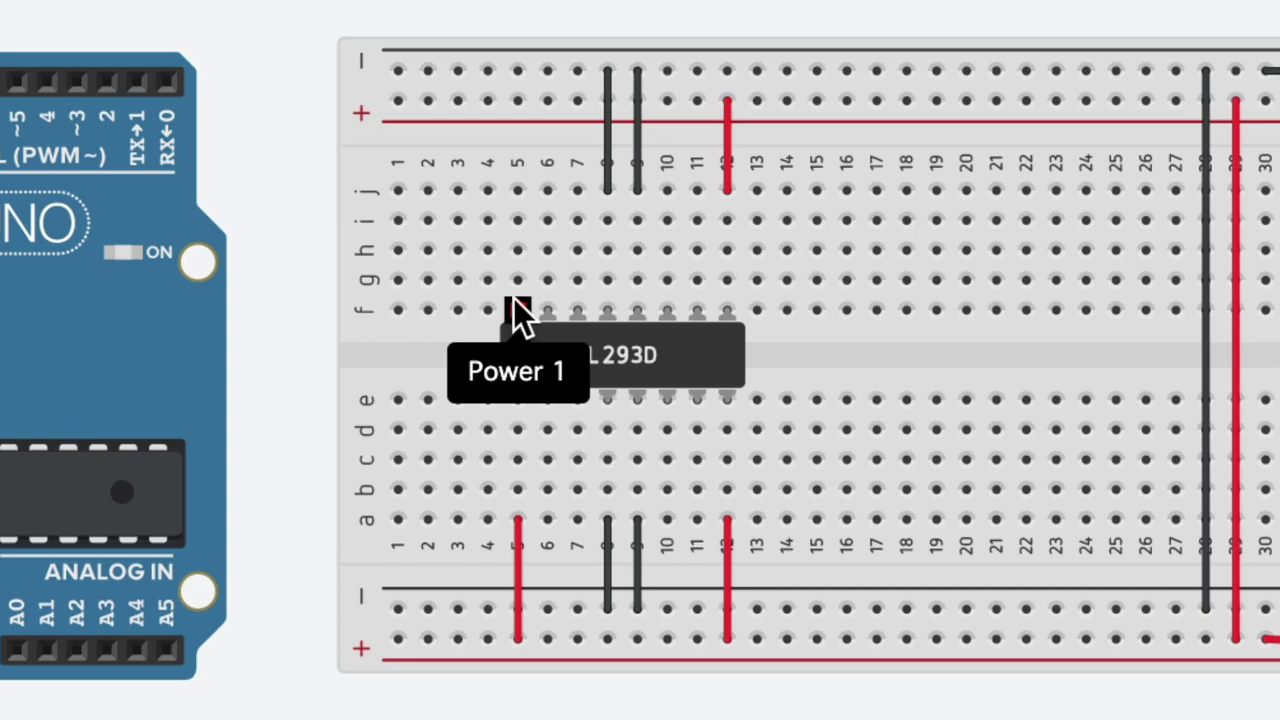
Step: Wire the driver's Power 1 column from hole j5 to the upper positive rail with a red wire
click(517, 190)
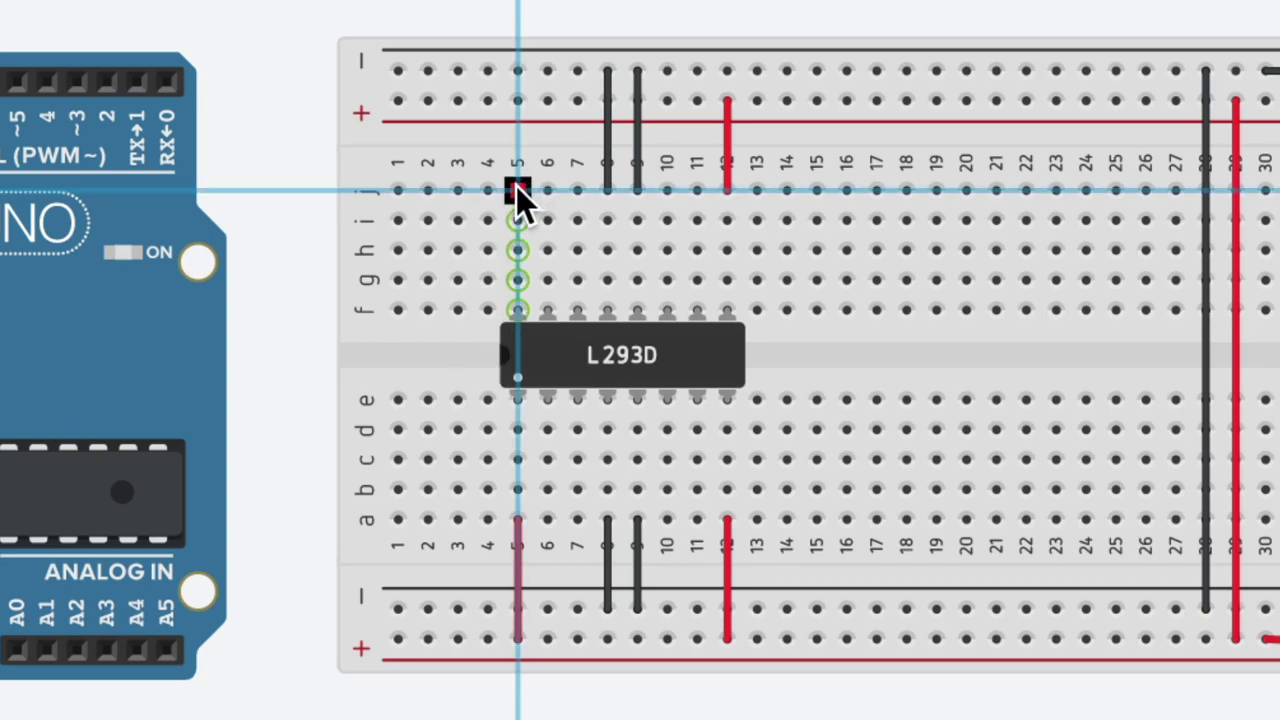
click(517, 100)
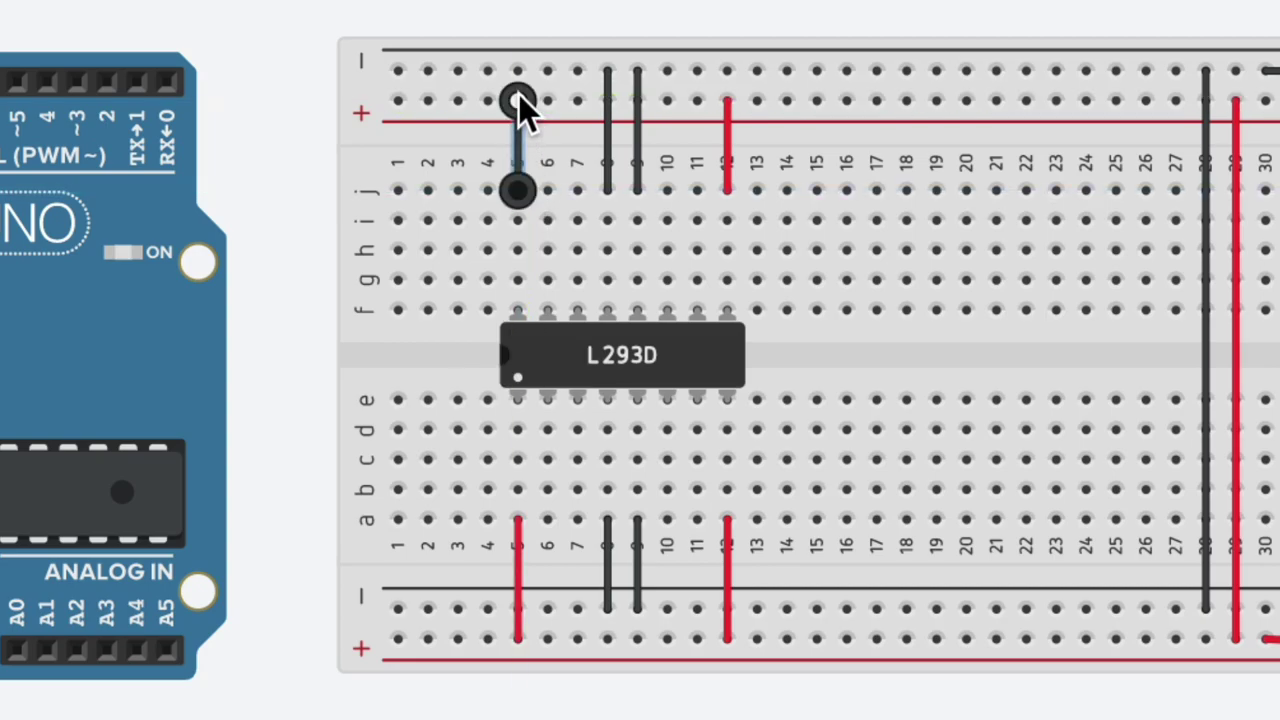
key(2)
key(Escape)
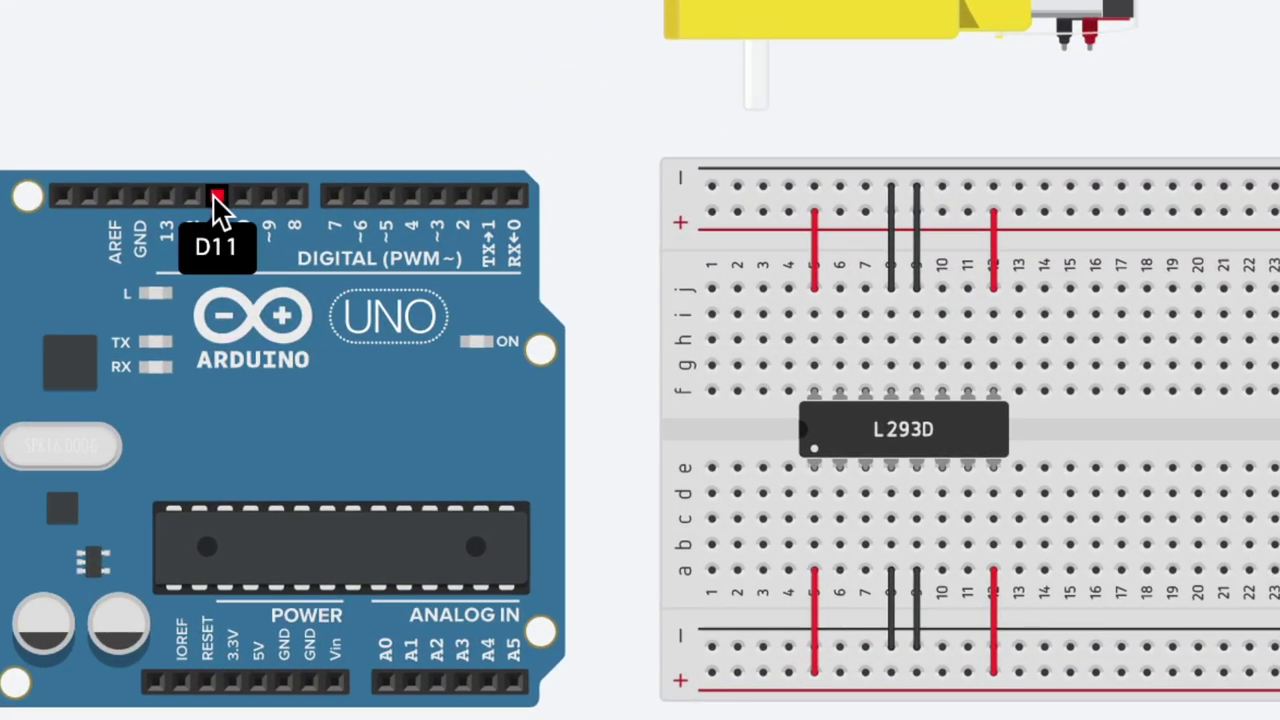
Step: Wire Arduino pin D11 to breadboard hole j6 with a red wire, bending it above the board and stepping down between the breadboard and gearmotor
click(250, 238)
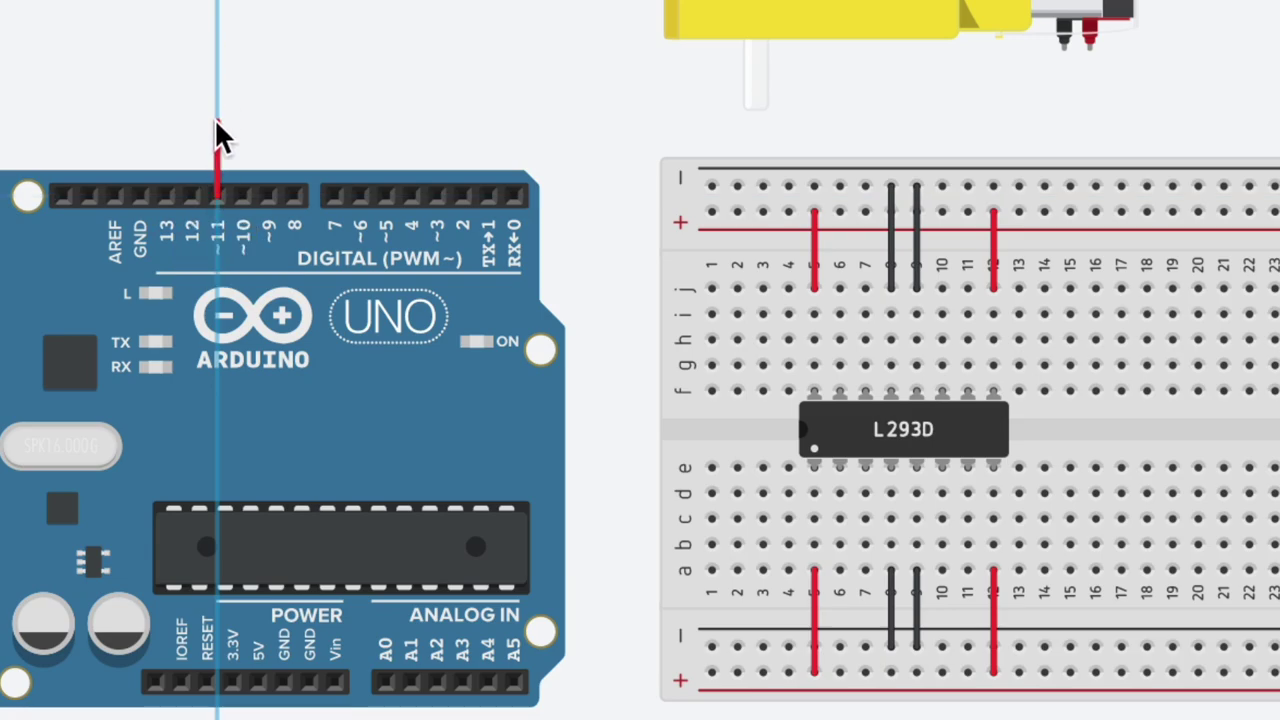
click(210, 33)
click(621, 34)
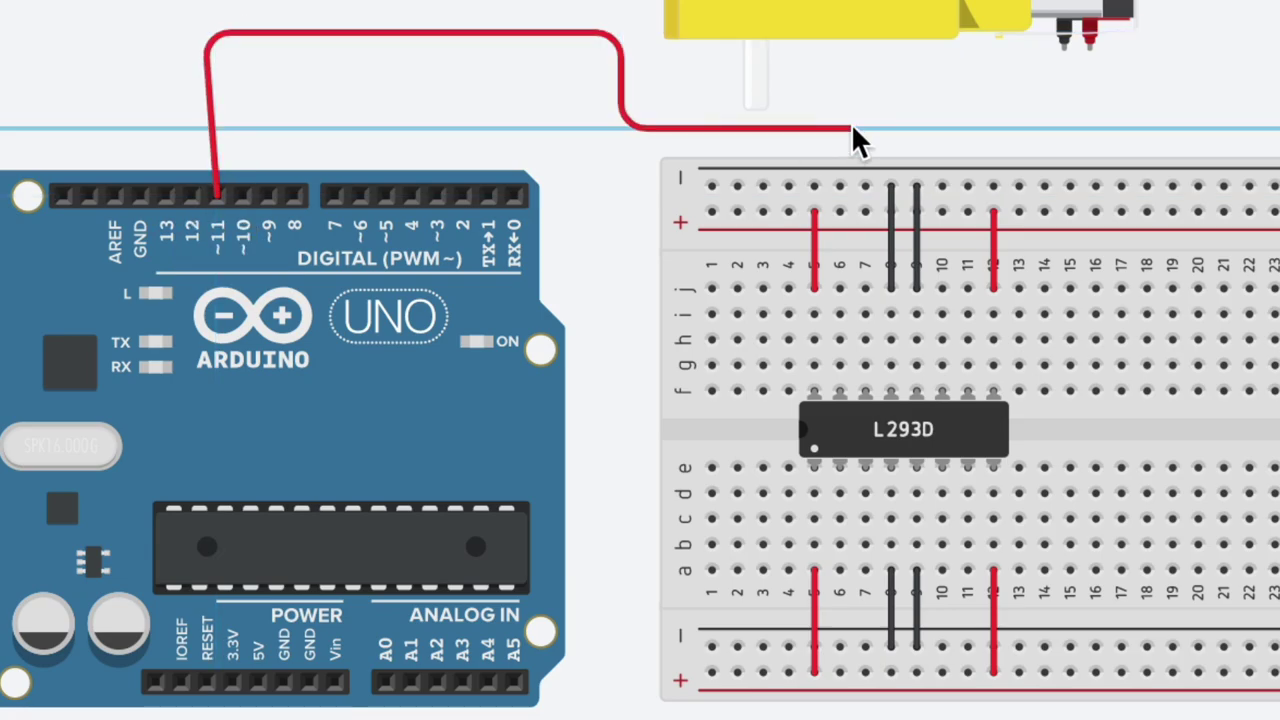
click(851, 128)
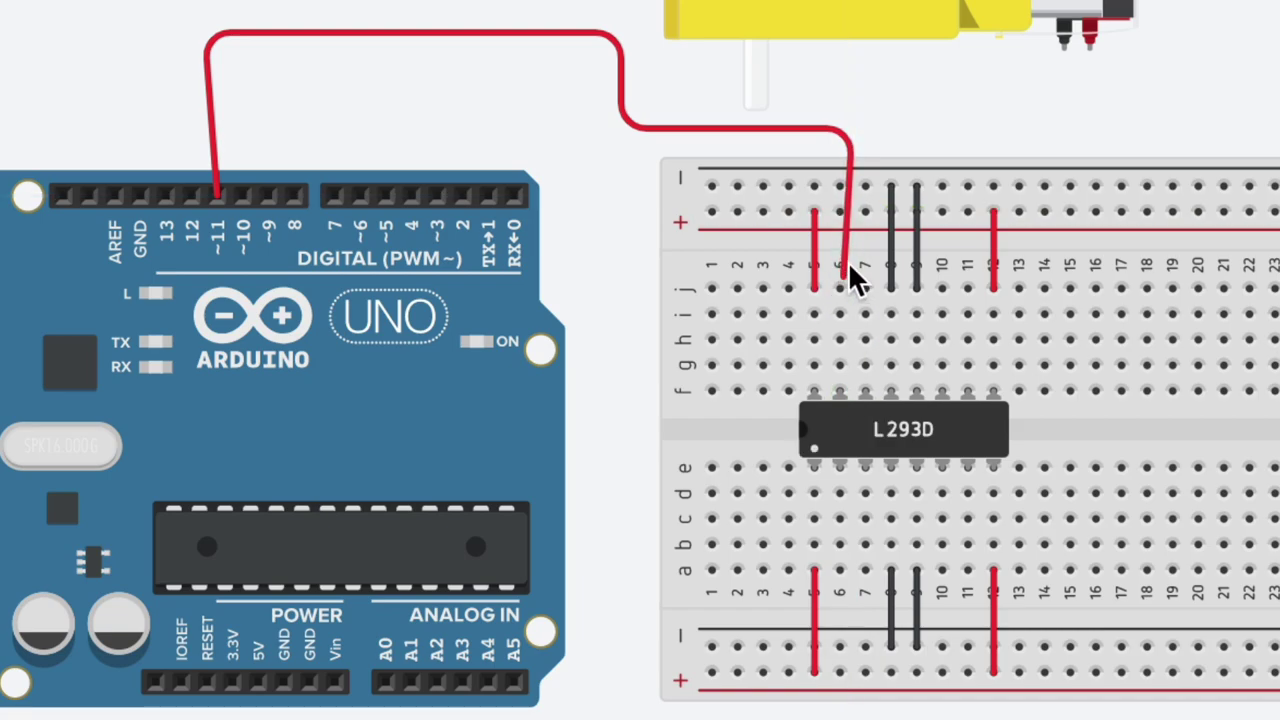
click(840, 287)
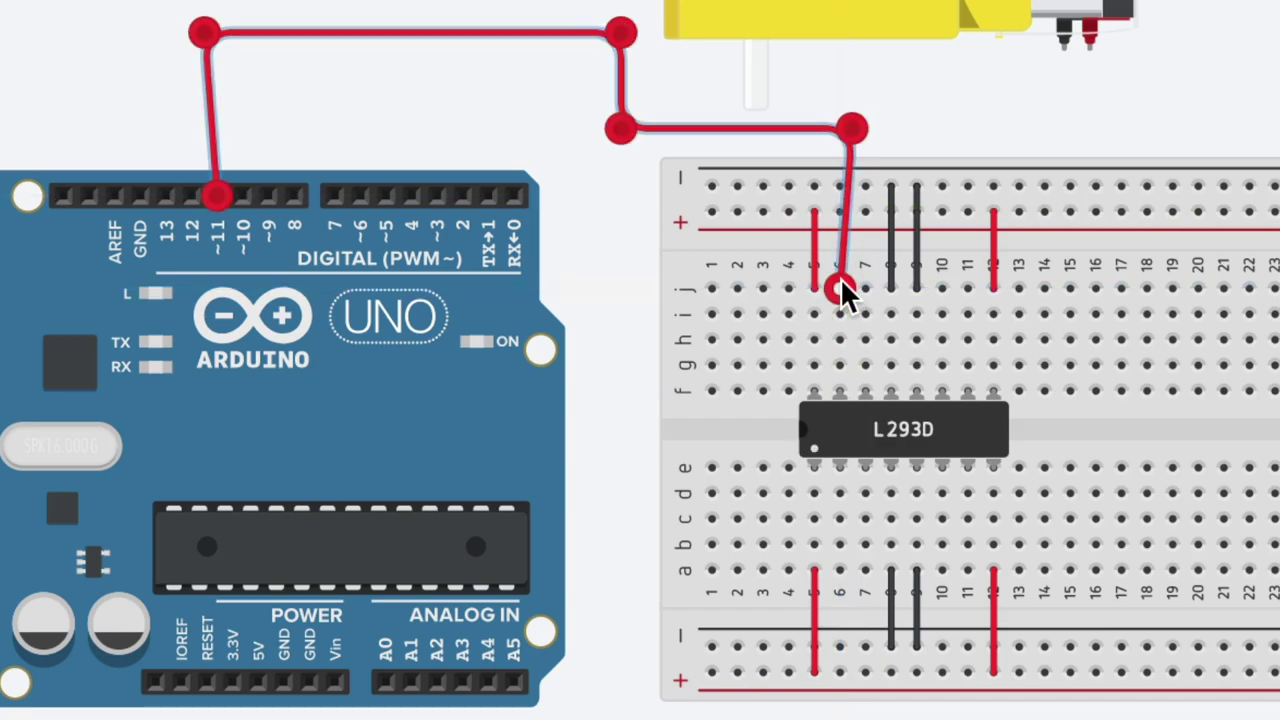
Step: Recolor the D11 wire green and wire hole j7 to the upper gearmotor's black terminal with a bent green wire
click(905, 113)
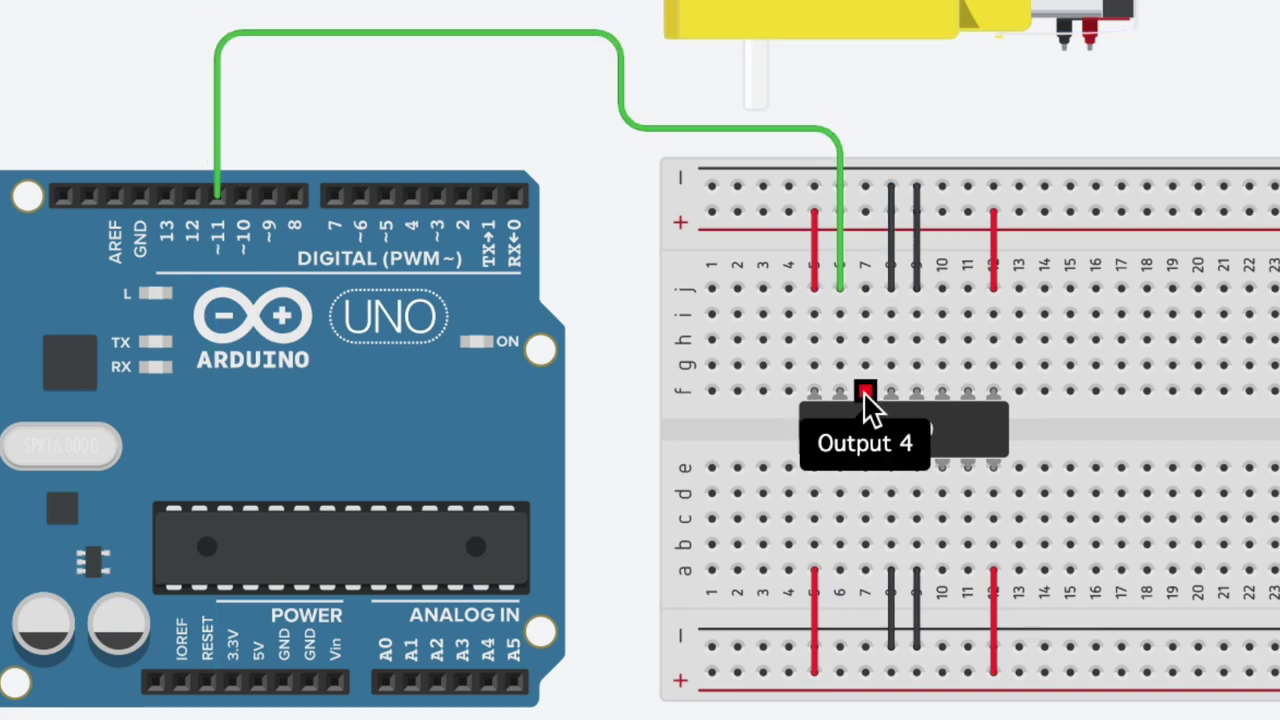
click(865, 289)
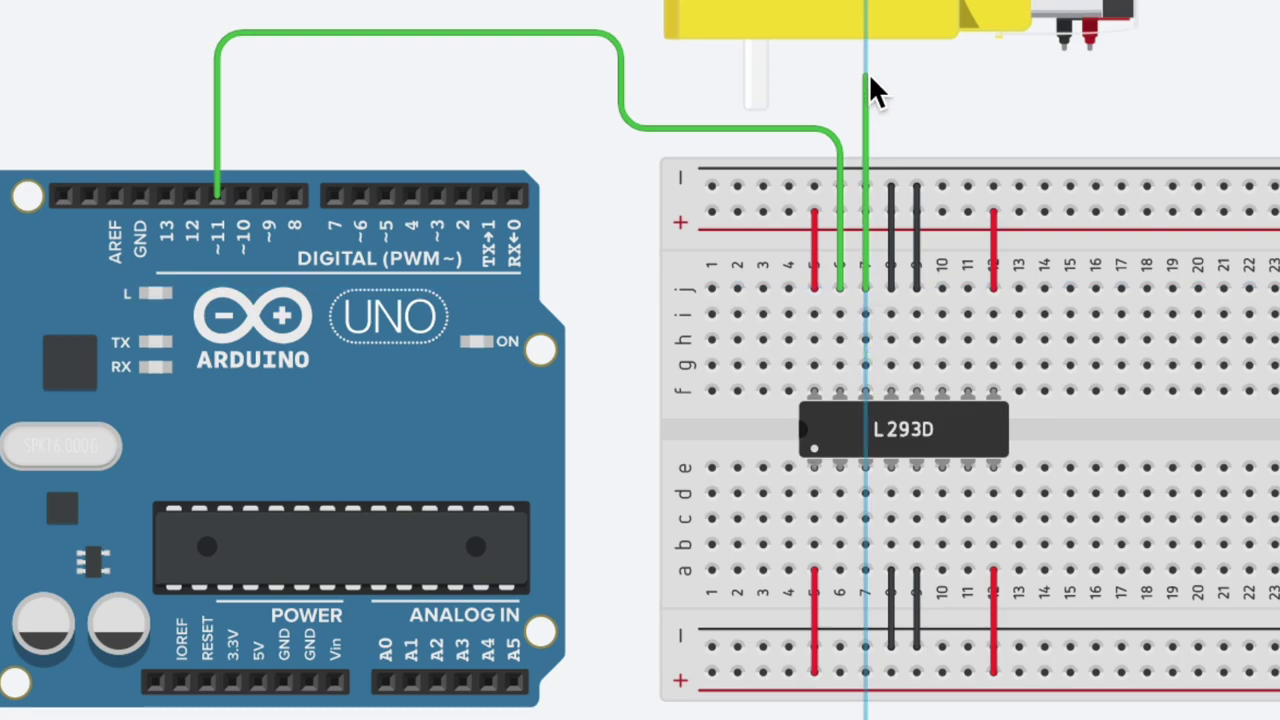
click(1064, 50)
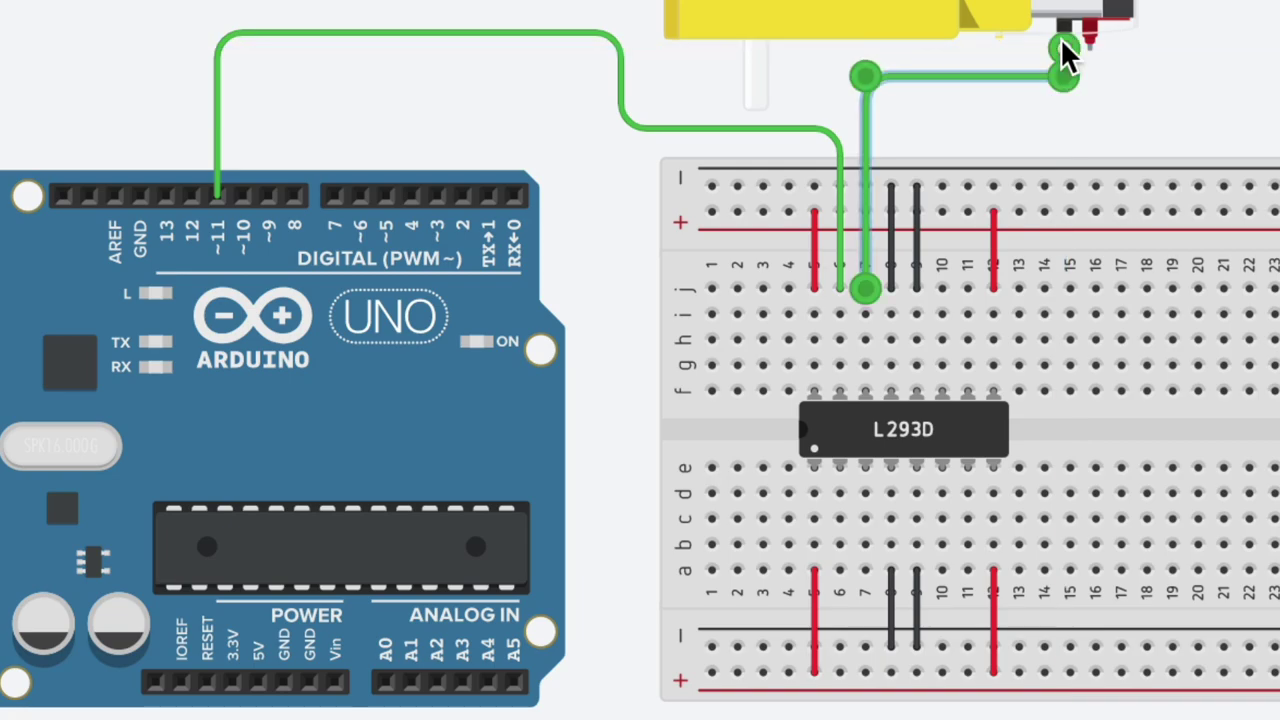
key(Escape)
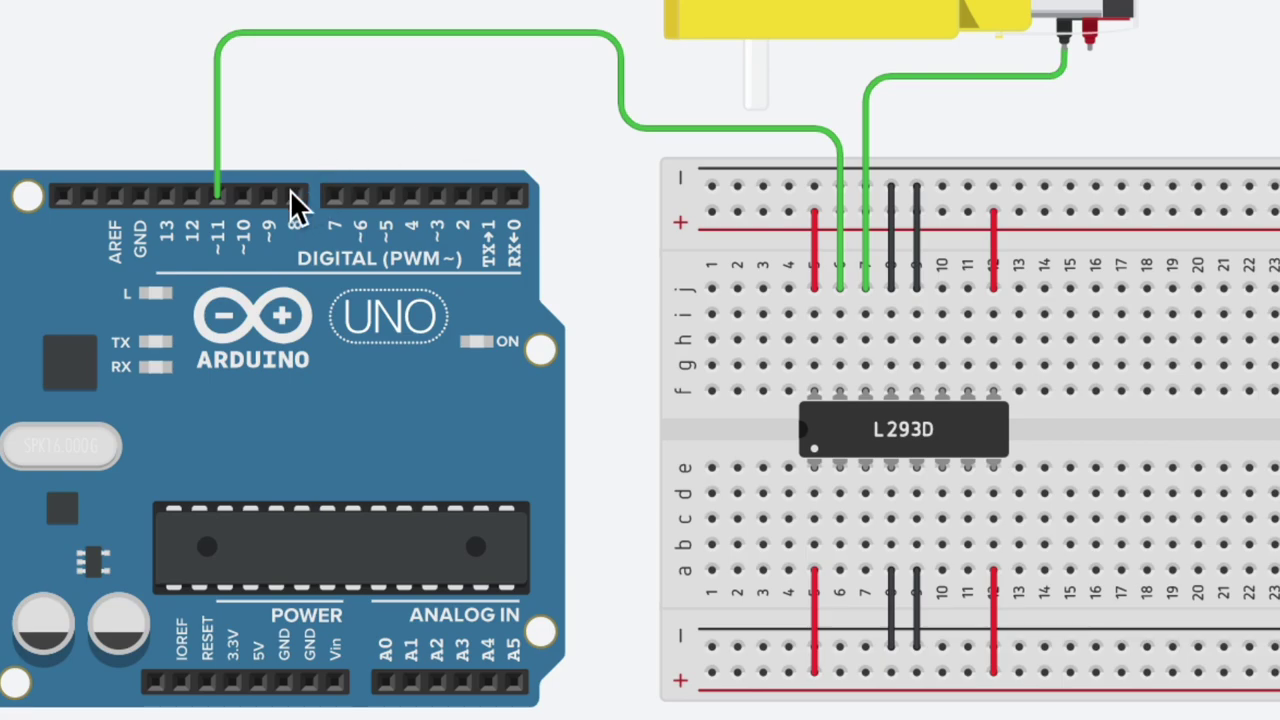
Step: Wire Arduino pin D10 to breadboard hole j11 with a turquoise wire, bending it above the board and above column 11
click(243, 194)
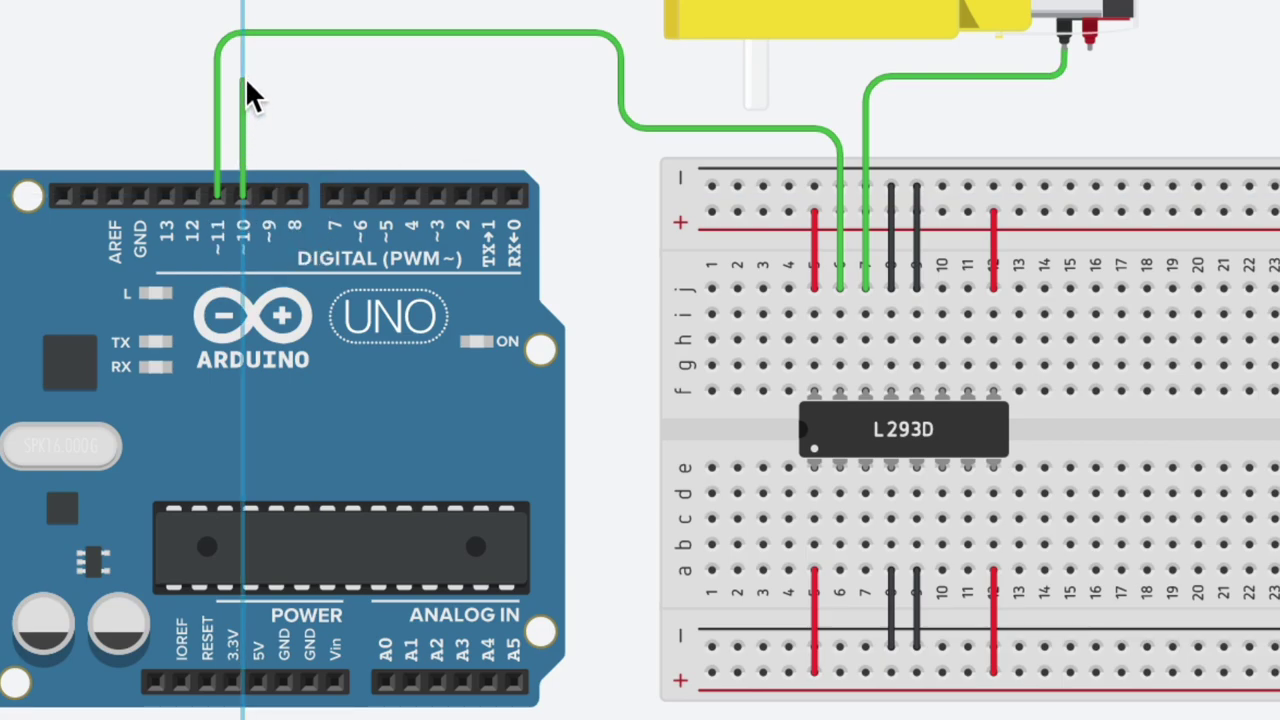
click(244, 87)
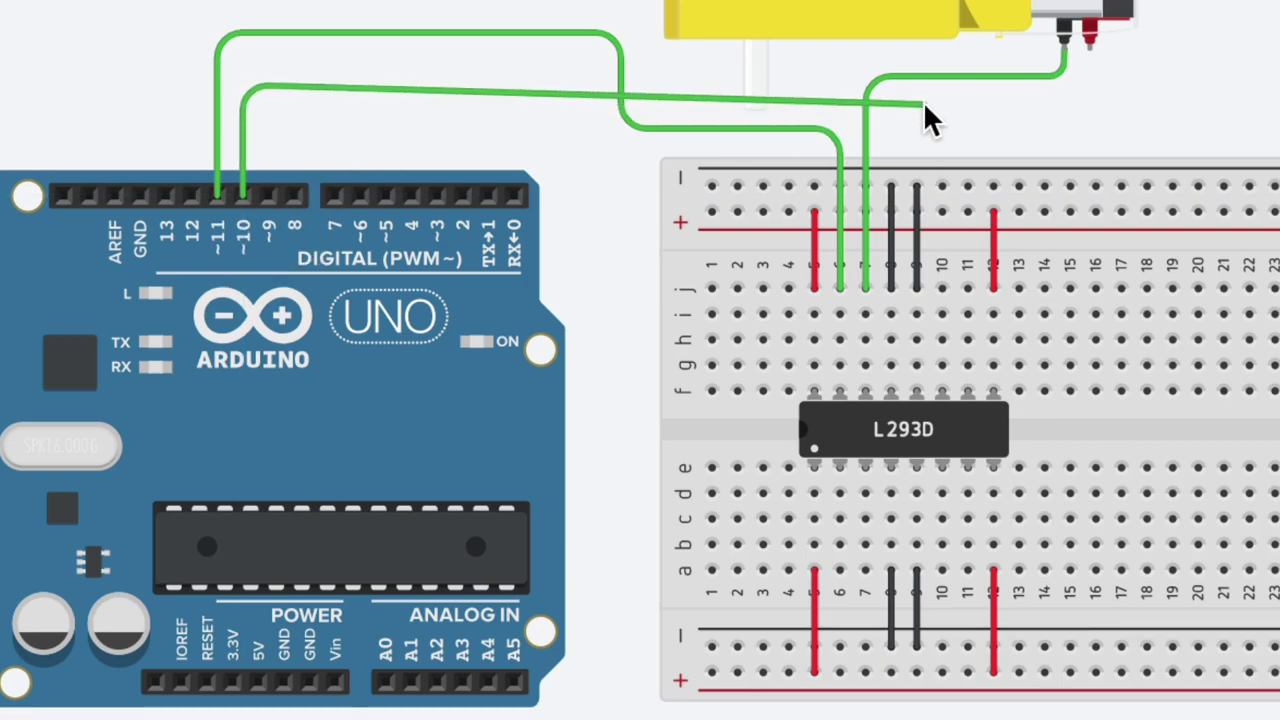
click(943, 100)
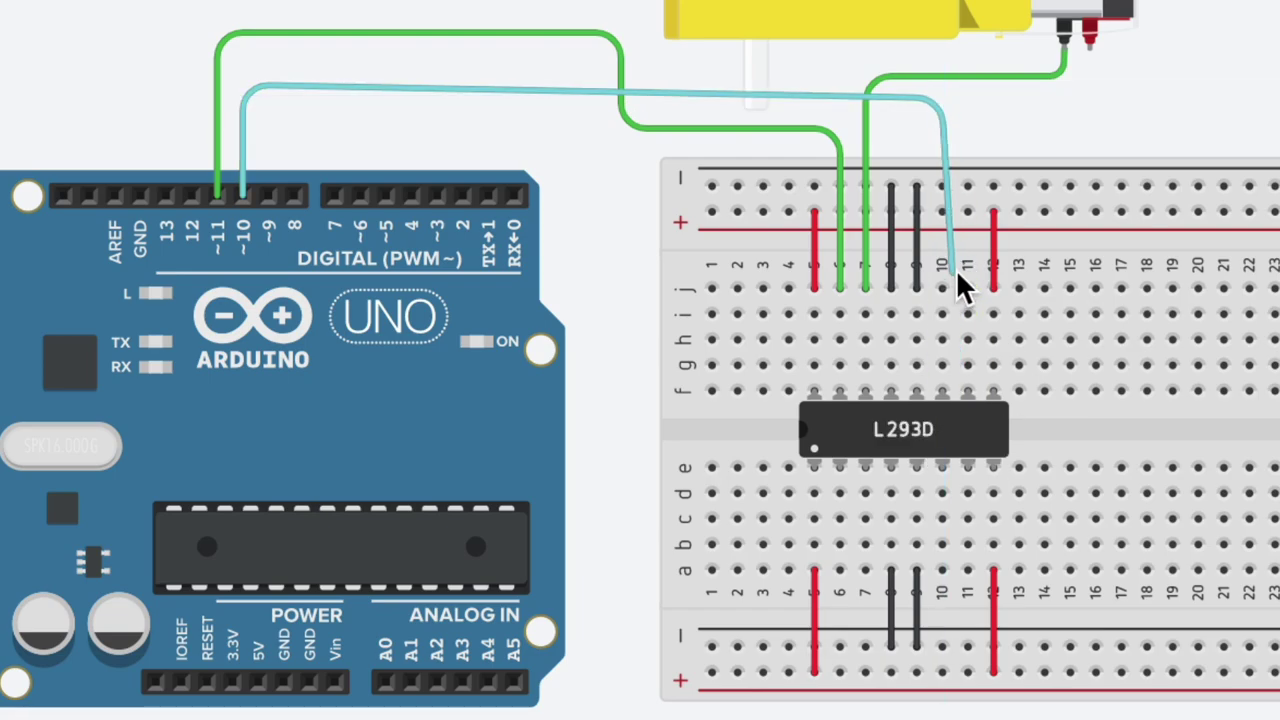
click(968, 384)
drag(968, 390, 968, 289)
drag(943, 100, 968, 96)
Step: Wire hole j10 to the upper gearmotor's red terminal with a turquoise wire, squaring its bend directly below the terminal
drag(941, 390, 946, 293)
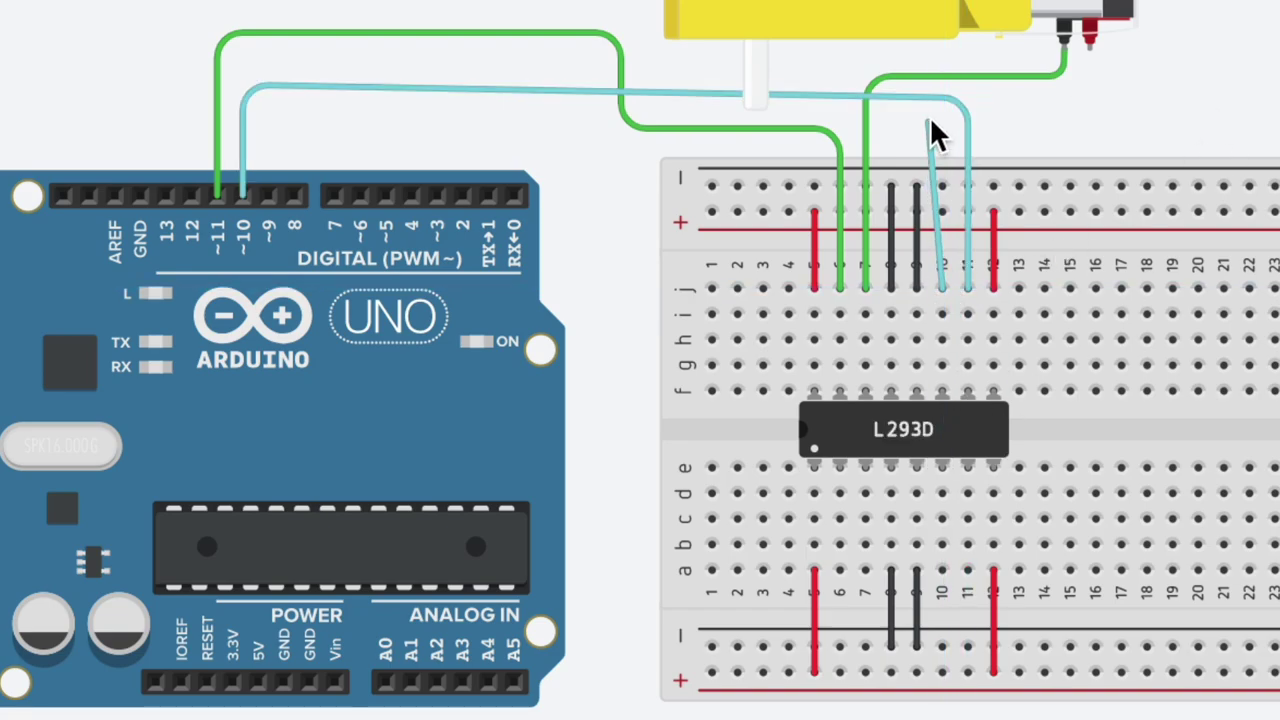
click(943, 121)
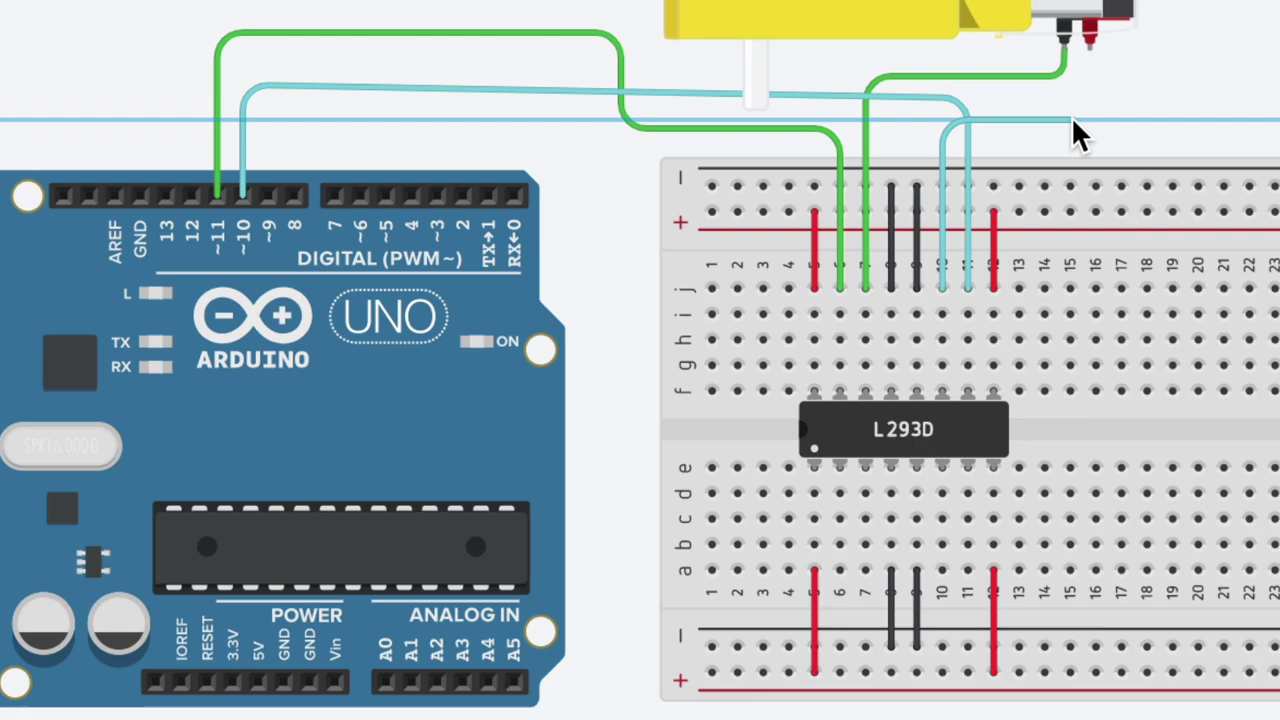
click(1089, 40)
drag(1098, 118, 1090, 121)
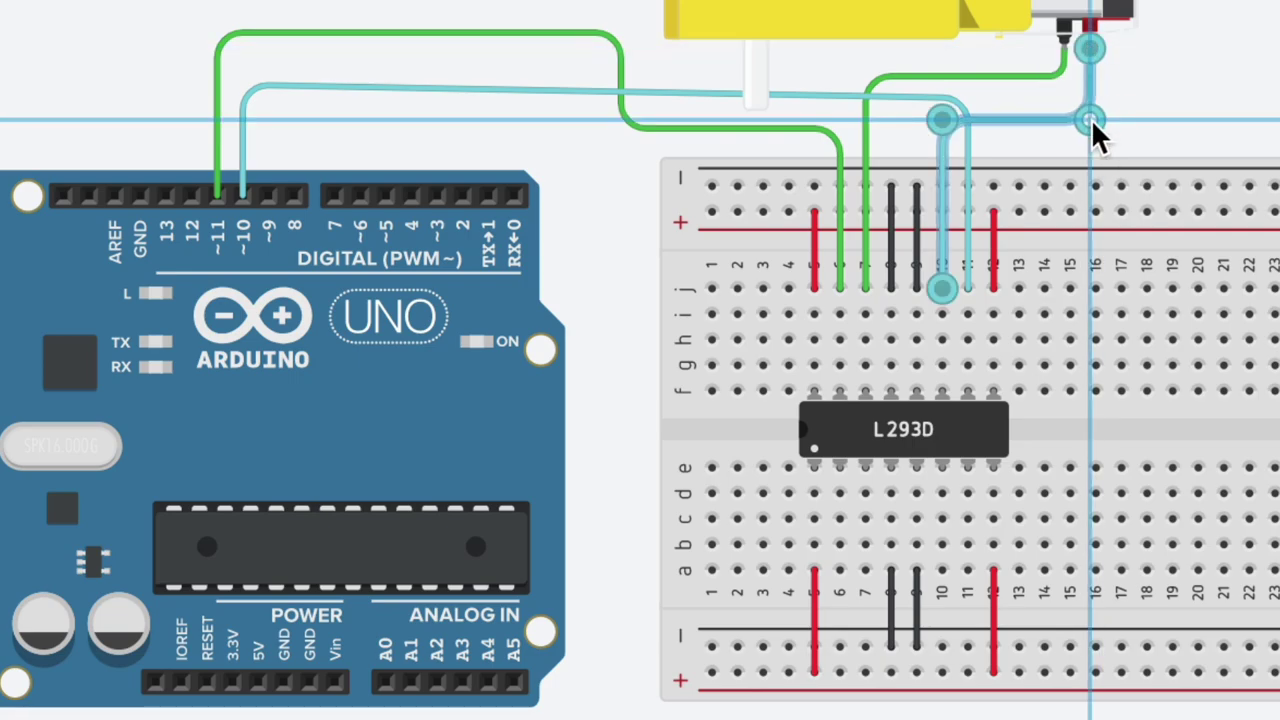
key(Escape)
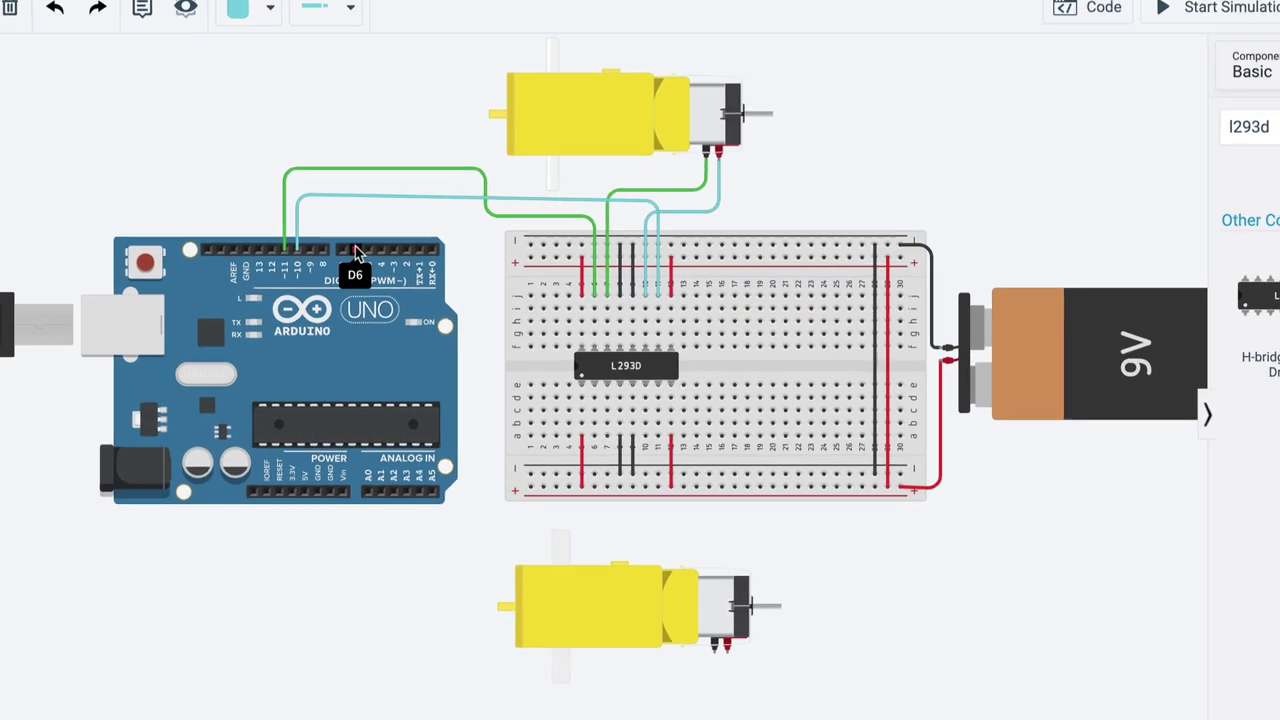
Step: Wire Arduino pin D6 to hole a6 with an orange wire, running it between the board and breadboard and around below the breadboard
click(355, 255)
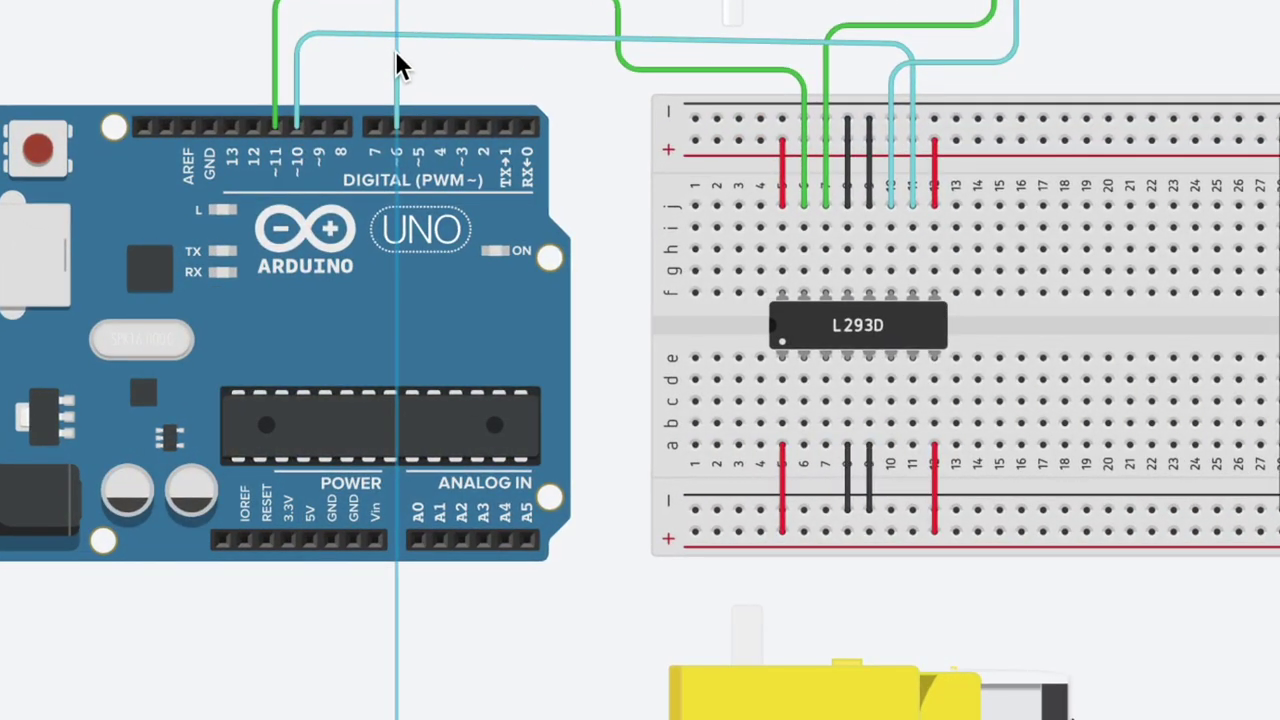
click(397, 52)
click(600, 52)
click(600, 588)
click(812, 588)
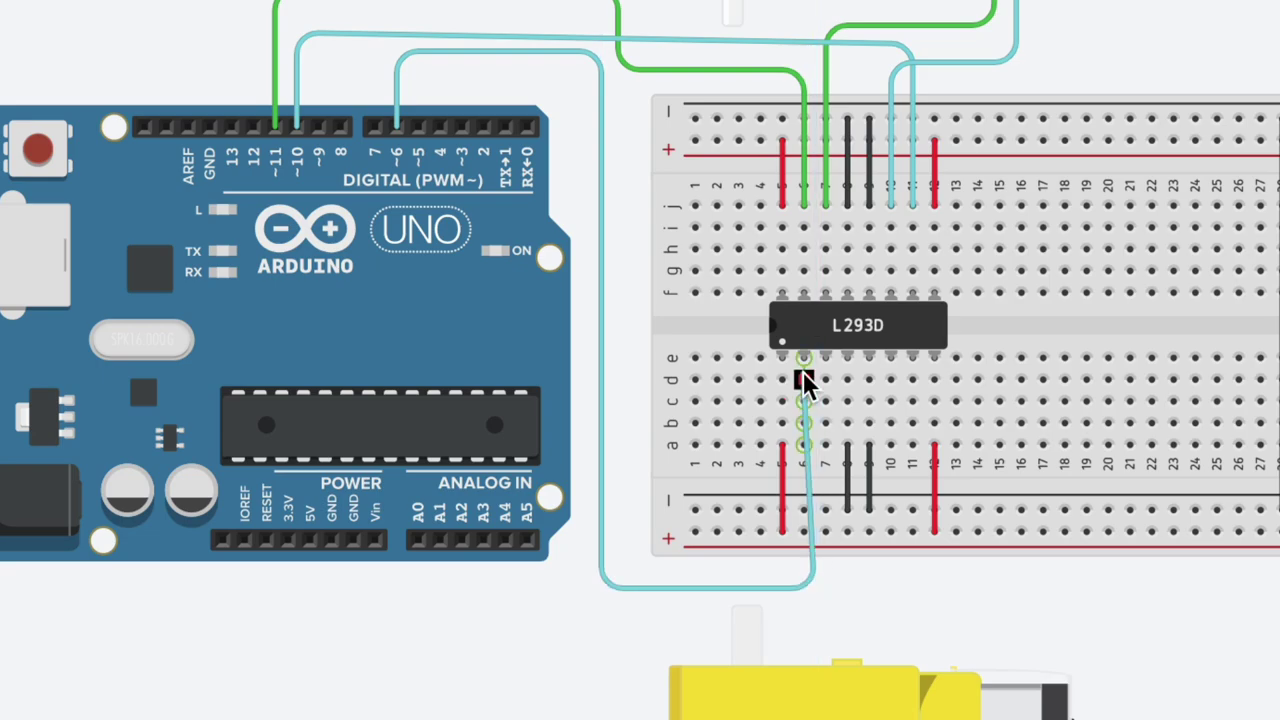
click(804, 443)
click(808, 584)
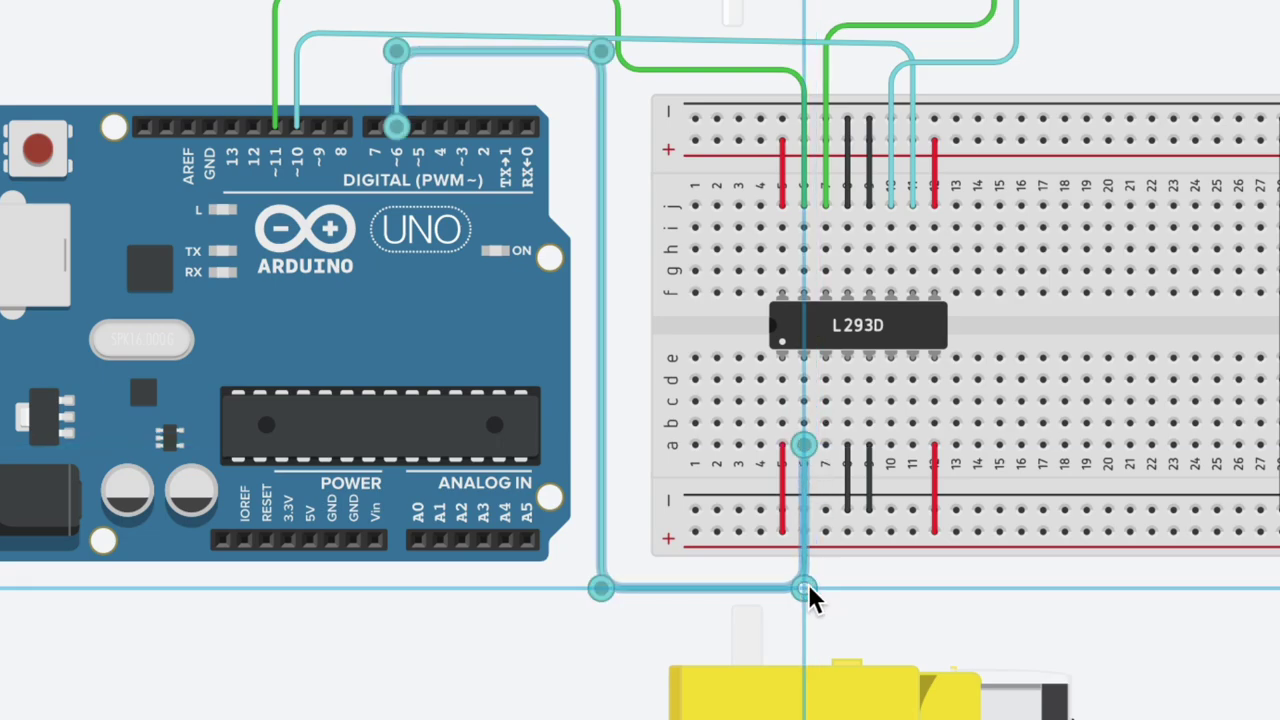
click(951, 597)
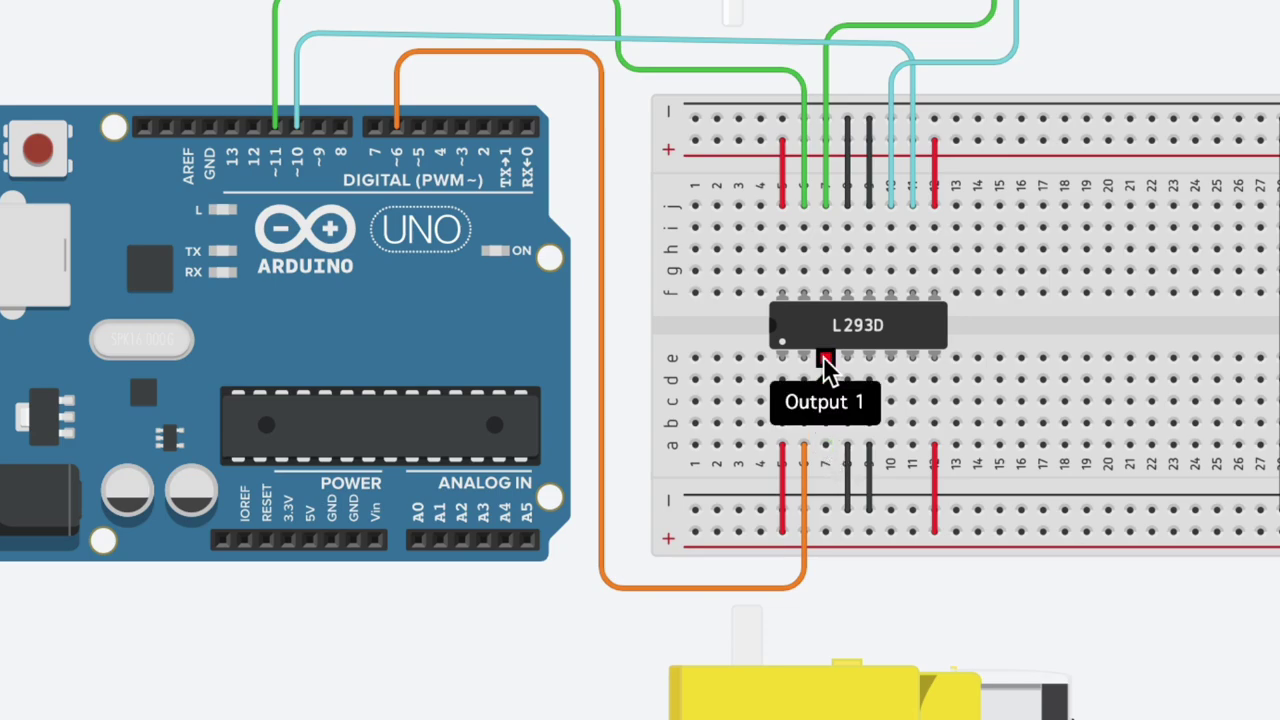
Step: Wire hole a7 to the lower gearmotor's black terminal with an orange wire routed around the motor's wheel side
click(823, 441)
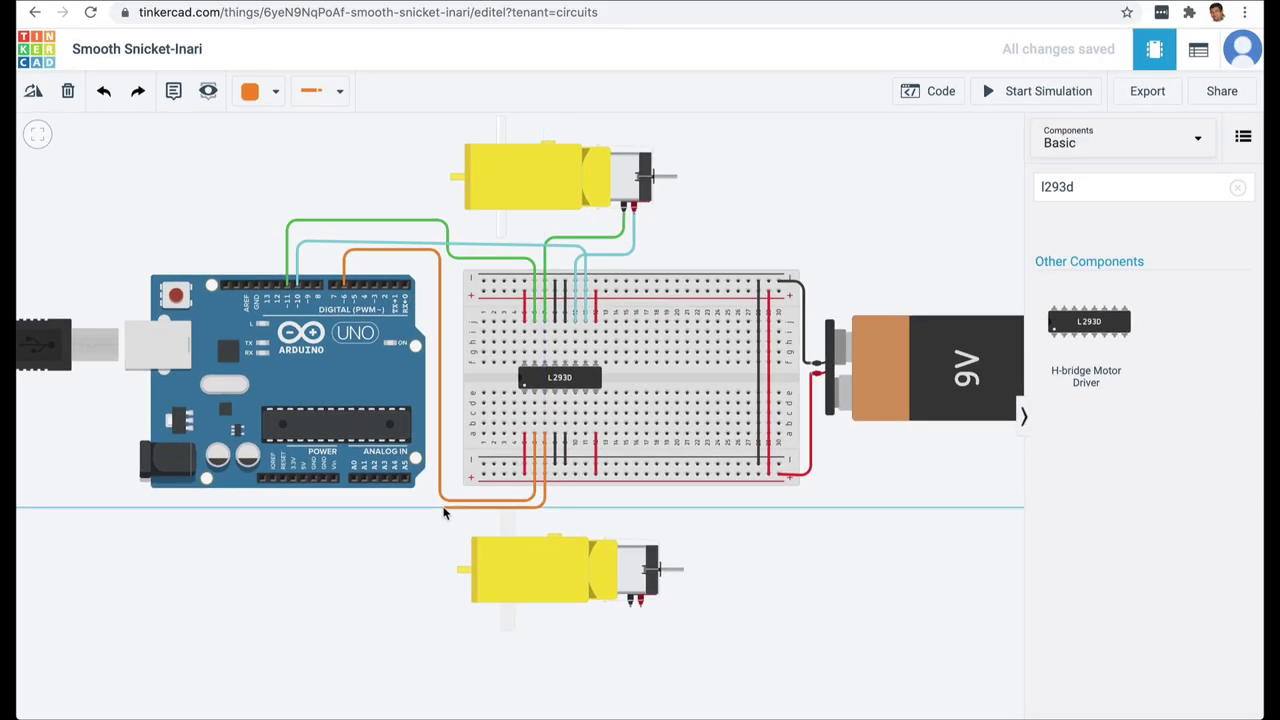
click(437, 636)
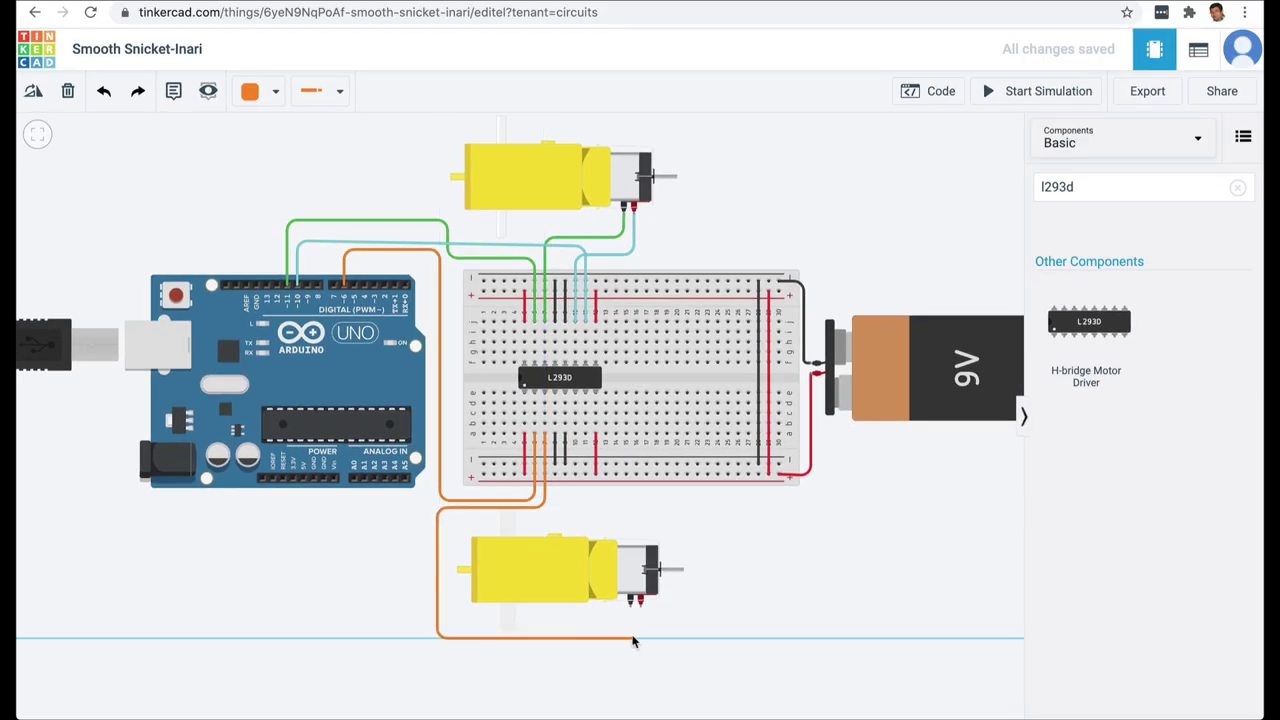
click(631, 606)
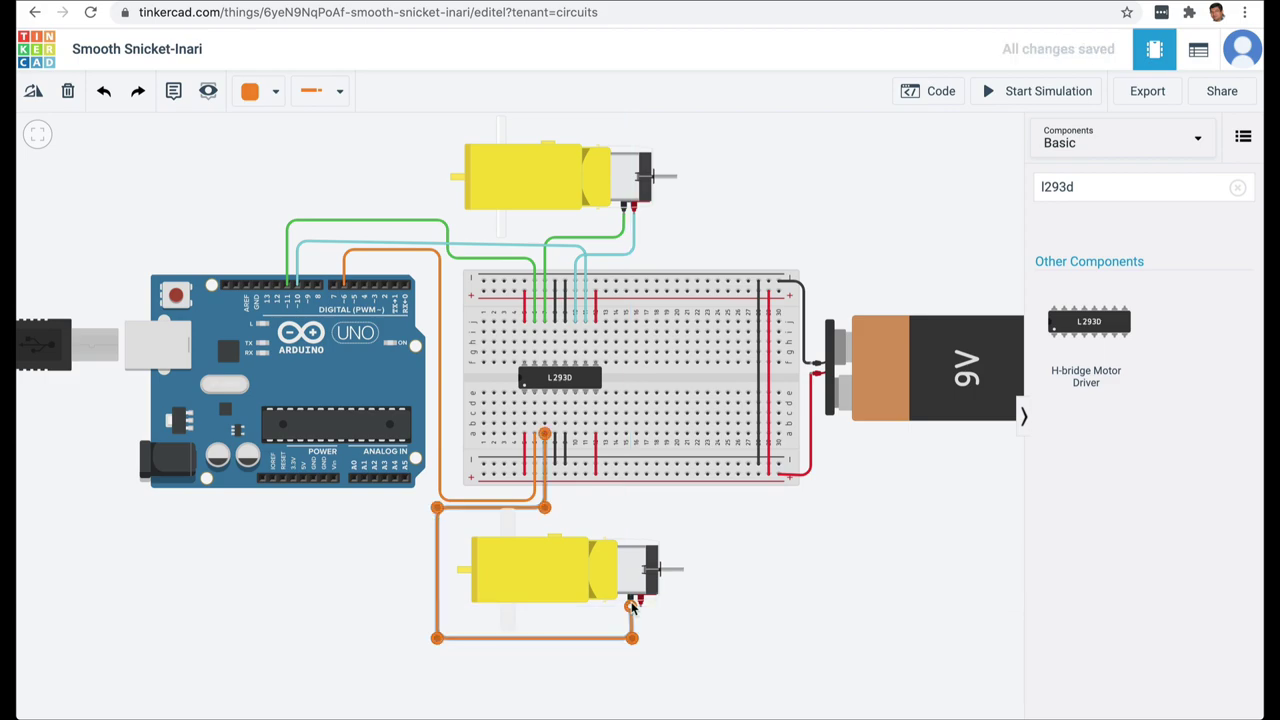
Step: Wire Arduino pin D5 to hole a11 with a purple wire, running parallel to the orange D6 wire around the breadboard
click(353, 282)
click(356, 259)
click(427, 258)
click(427, 500)
click(584, 503)
click(585, 434)
key(4)
key(7)
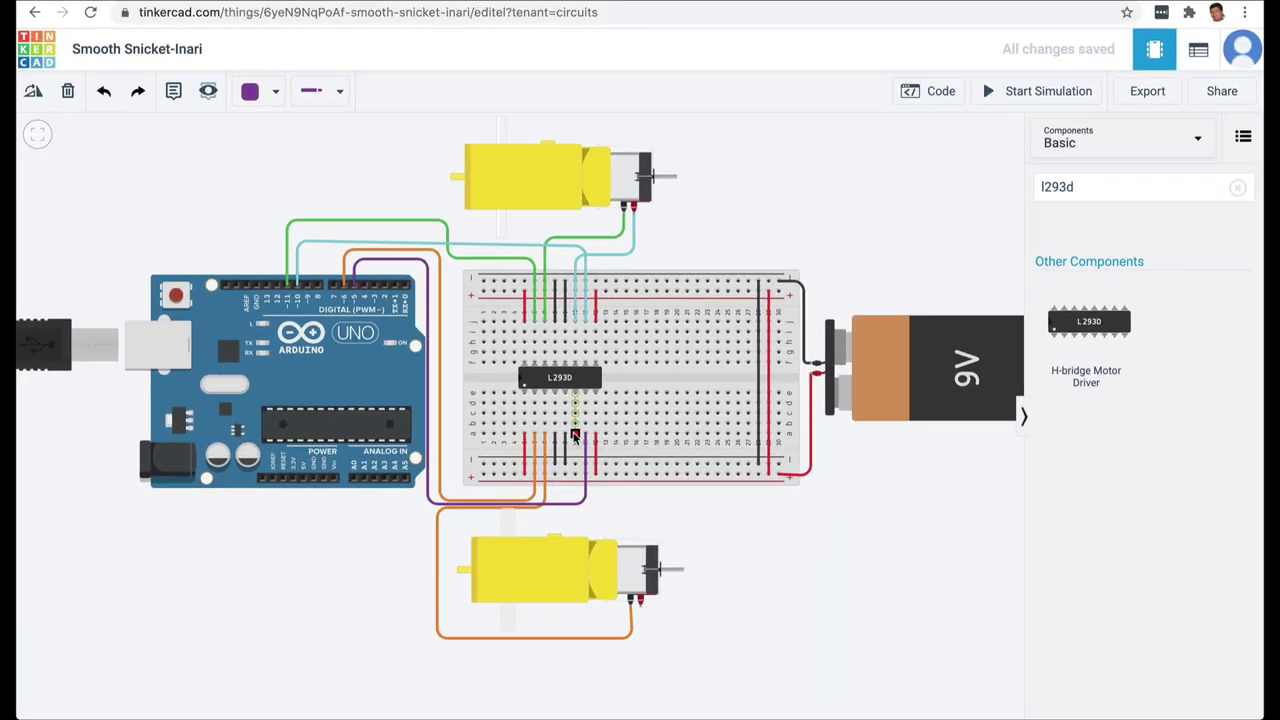
Step: Wire hole a10 to the lower gearmotor's red terminal with a purple wire looped around the motor's shaft end
click(751, 320)
click(580, 518)
click(692, 518)
click(692, 618)
click(640, 603)
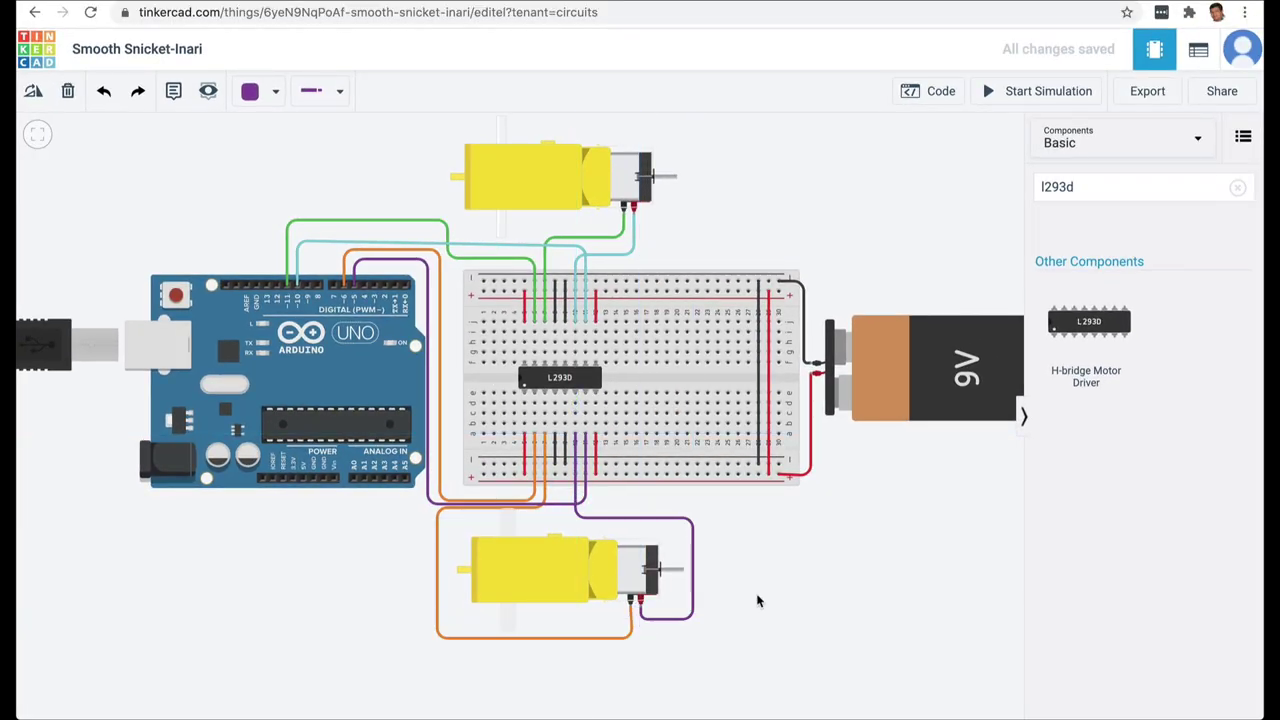
Step: Replace the orange wire from hole a7 to the lower gearmotor's black terminal with one routed outside the purple loop
click(437, 587)
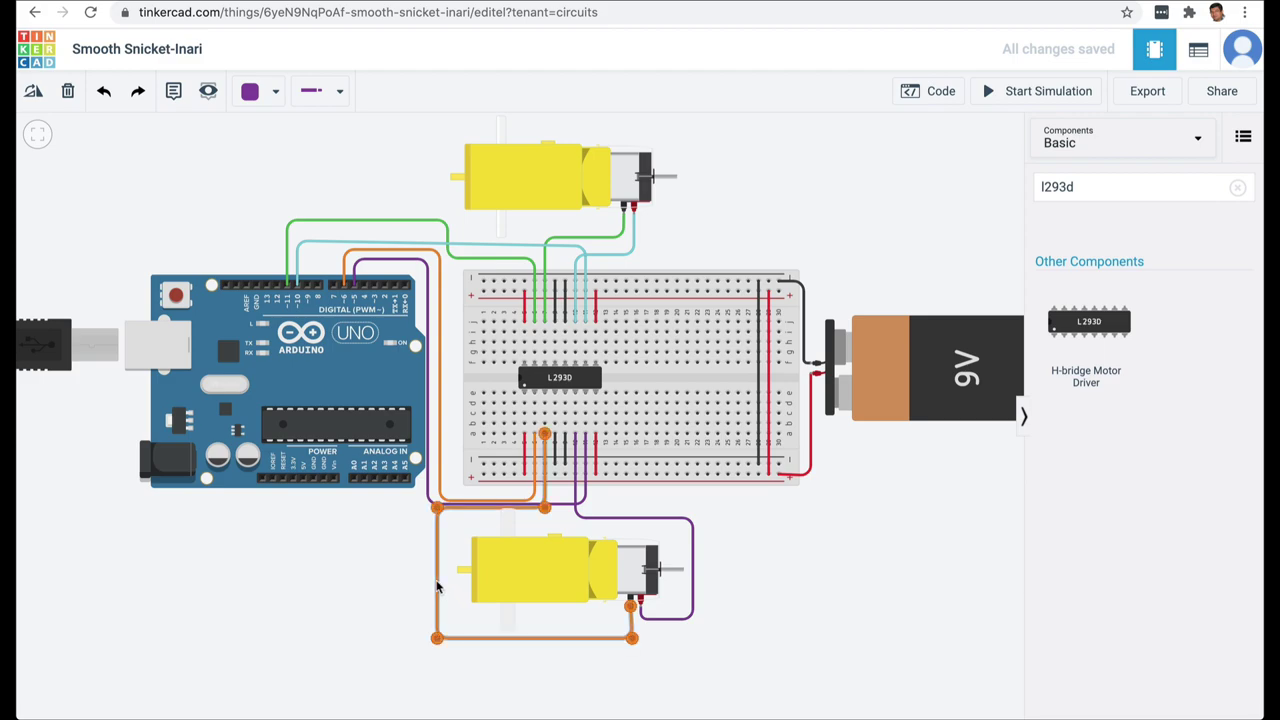
key(Delete)
click(544, 434)
click(545, 524)
click(716, 524)
click(716, 643)
click(630, 643)
click(631, 601)
key(3)
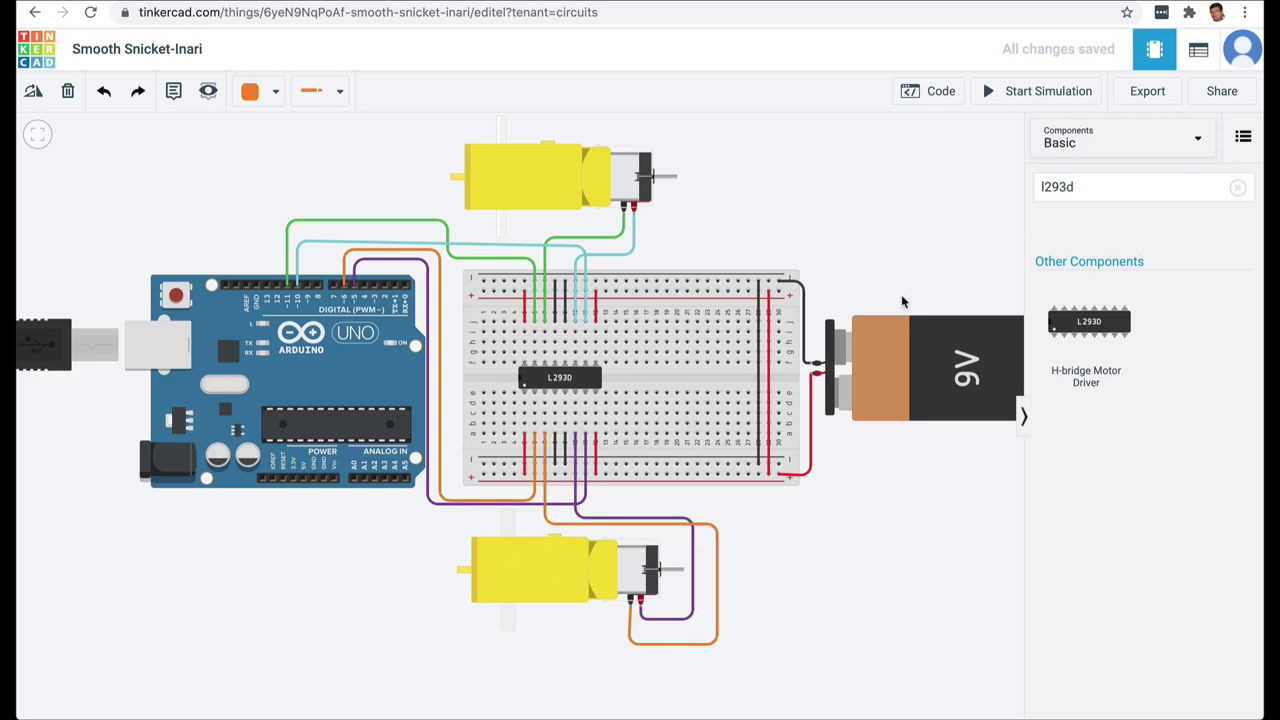
Step: Examine the block code driving pins 11, 10, 5 and 6, and run the simulation to compare it with both gearmotors' rotation
click(933, 94)
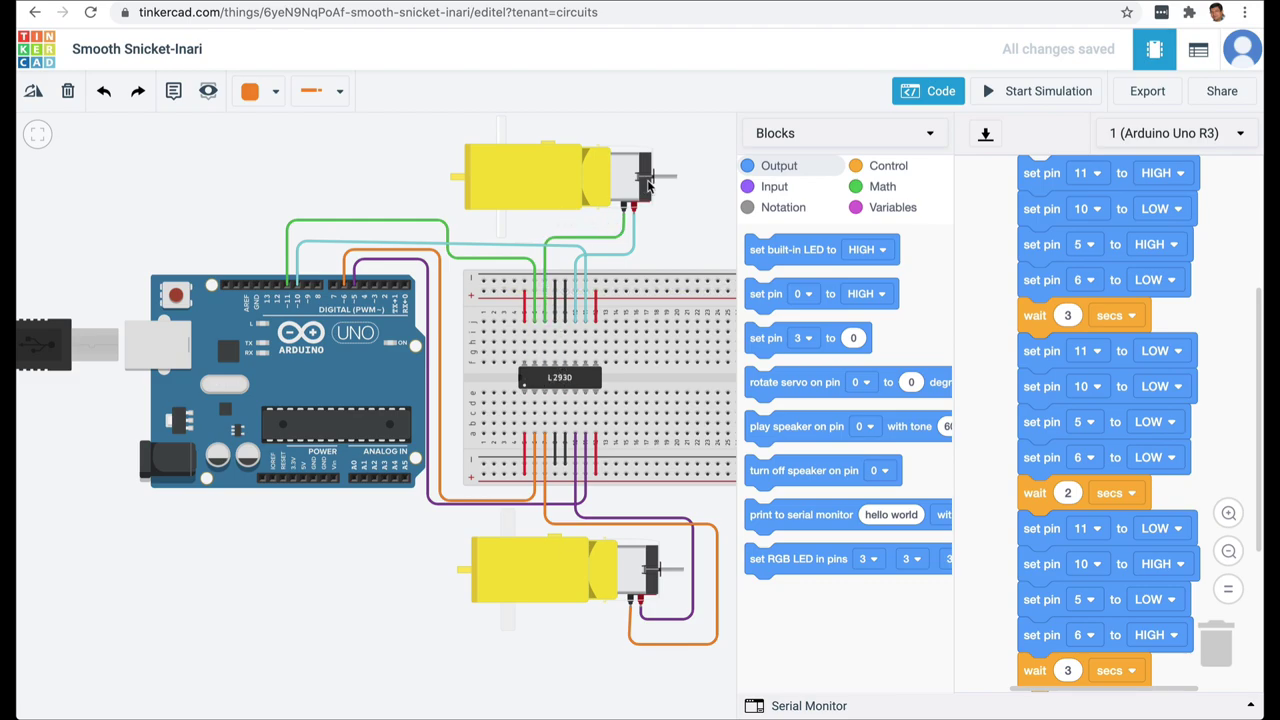
click(915, 90)
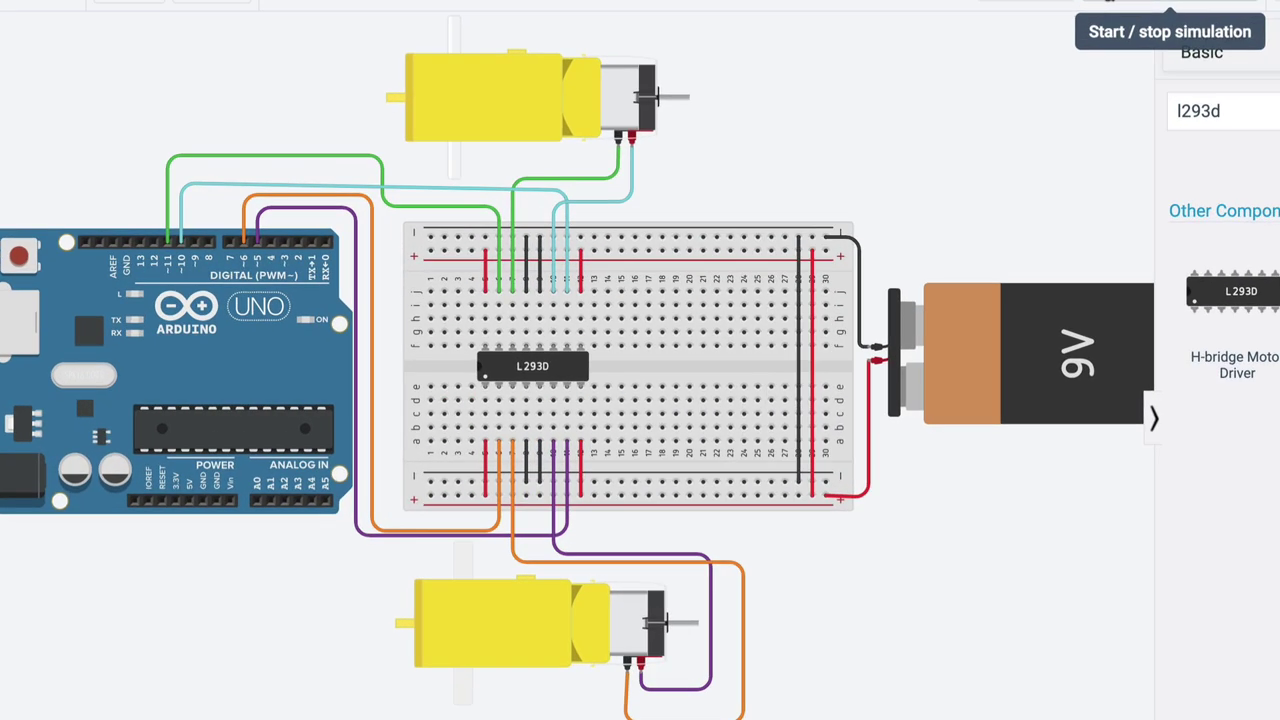
click(1108, 2)
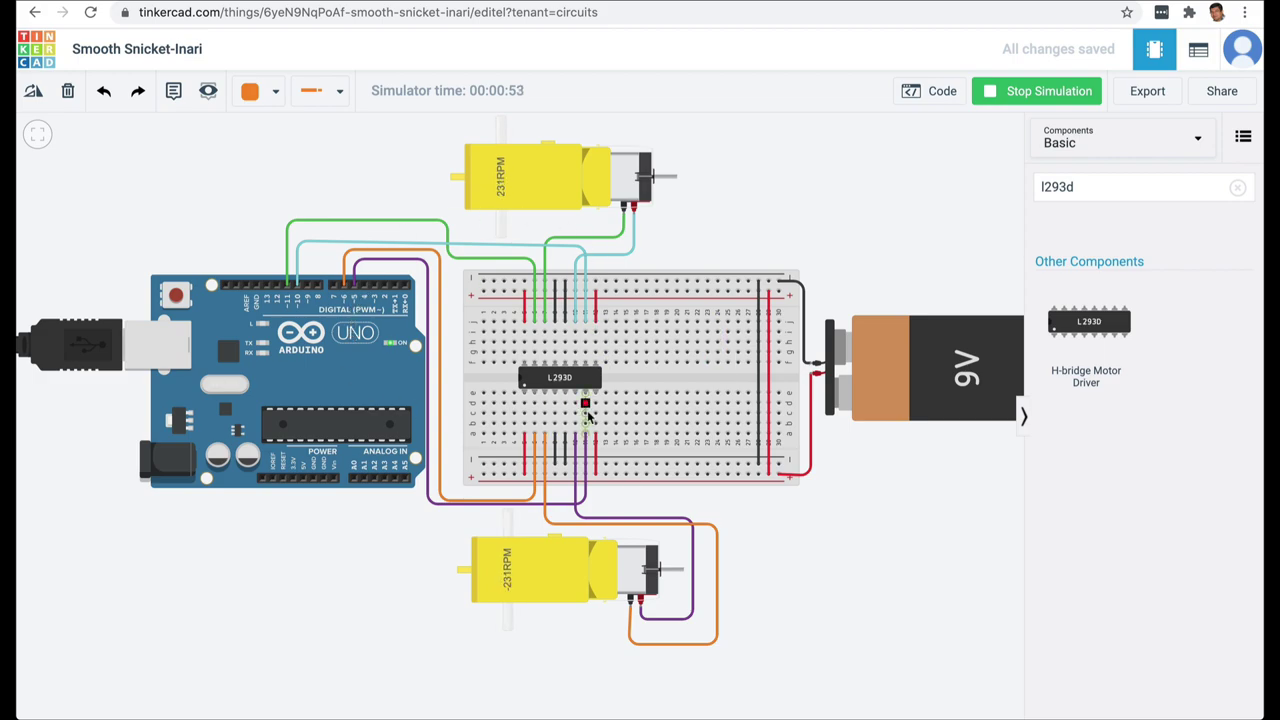
click(938, 91)
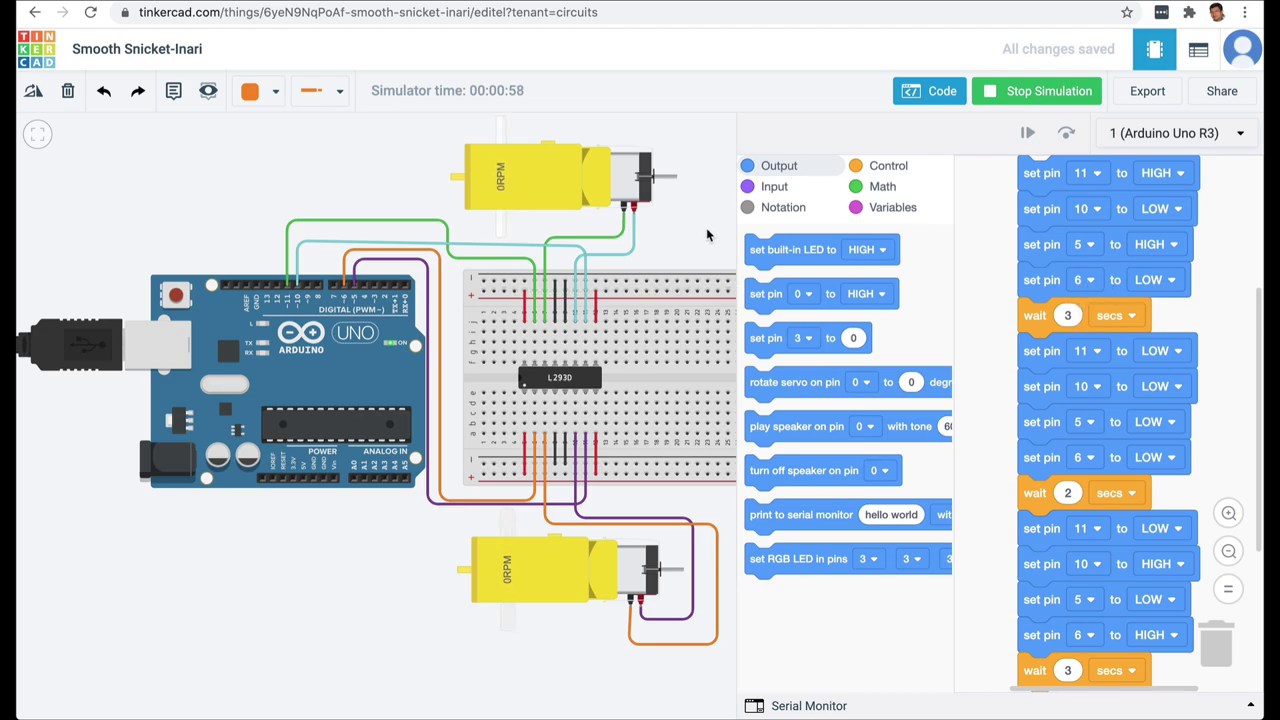
click(930, 96)
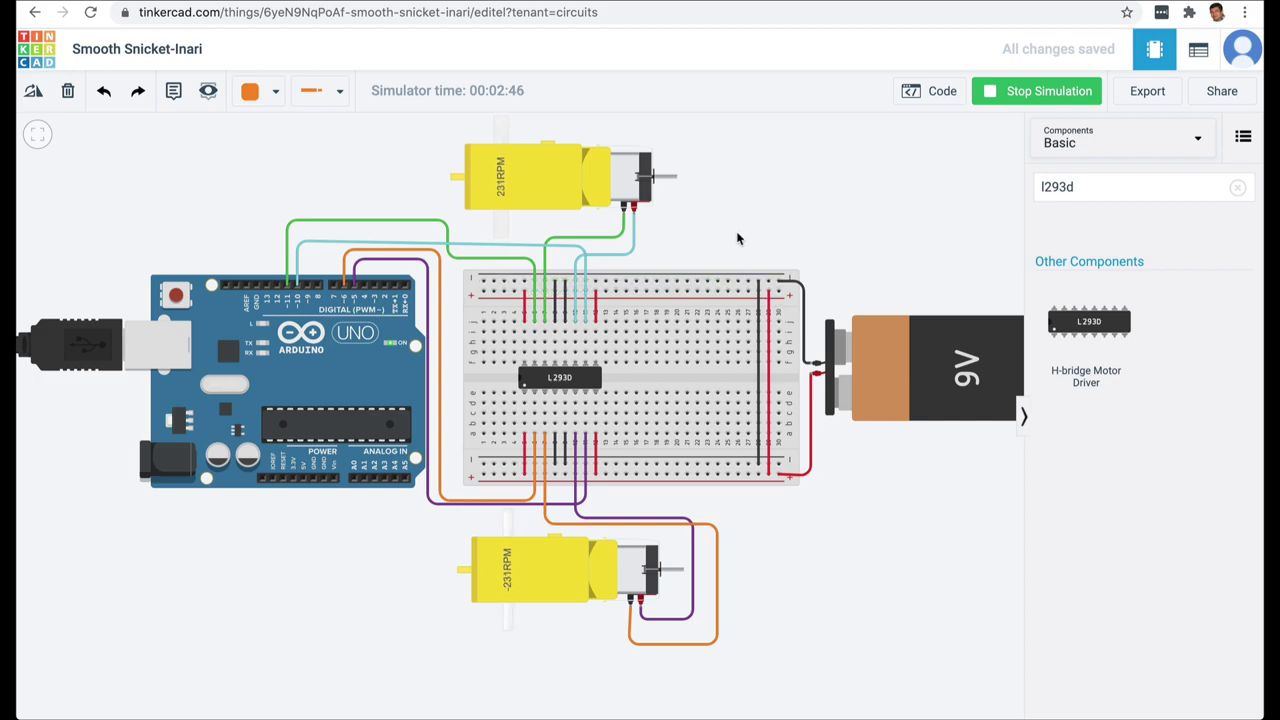
Step: Search the components for "ultra" and place the four-pin HC-SR04 ultrasonic distance sensor above the breadboard, beside the upper gearmotor
click(1072, 186)
double_click(1072, 186)
text(ultra)
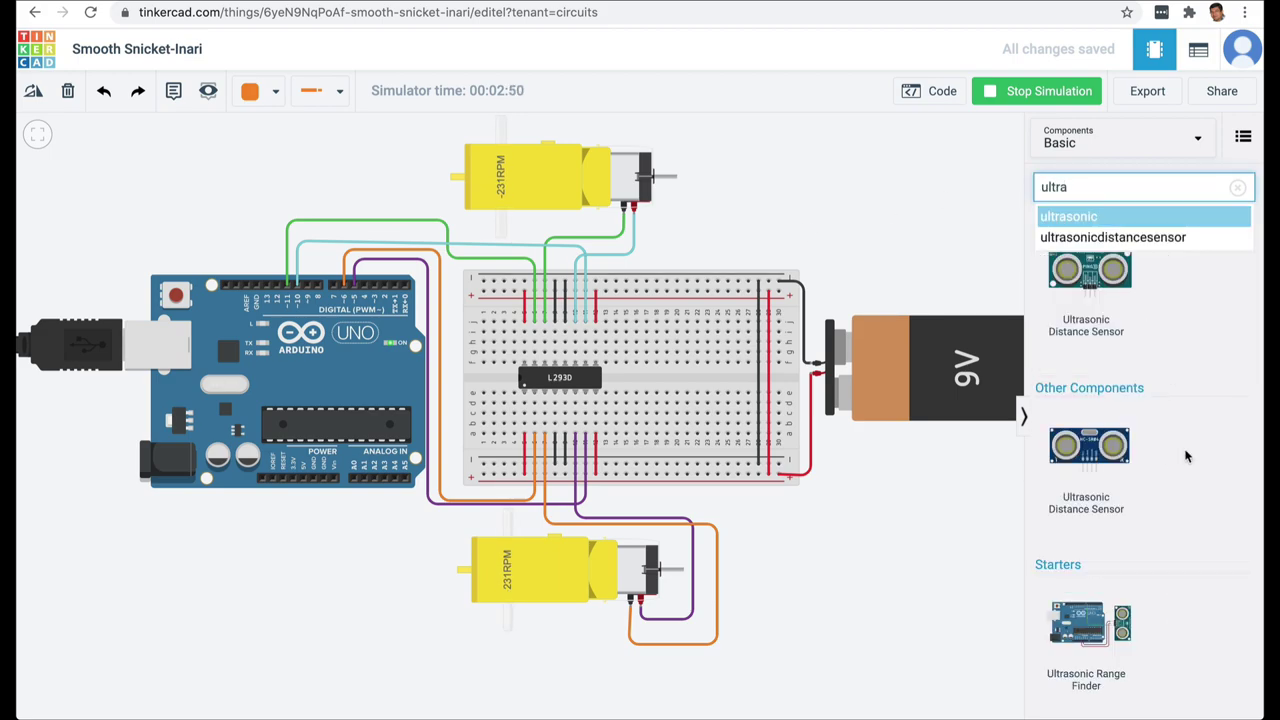
drag(1089, 268, 815, 215)
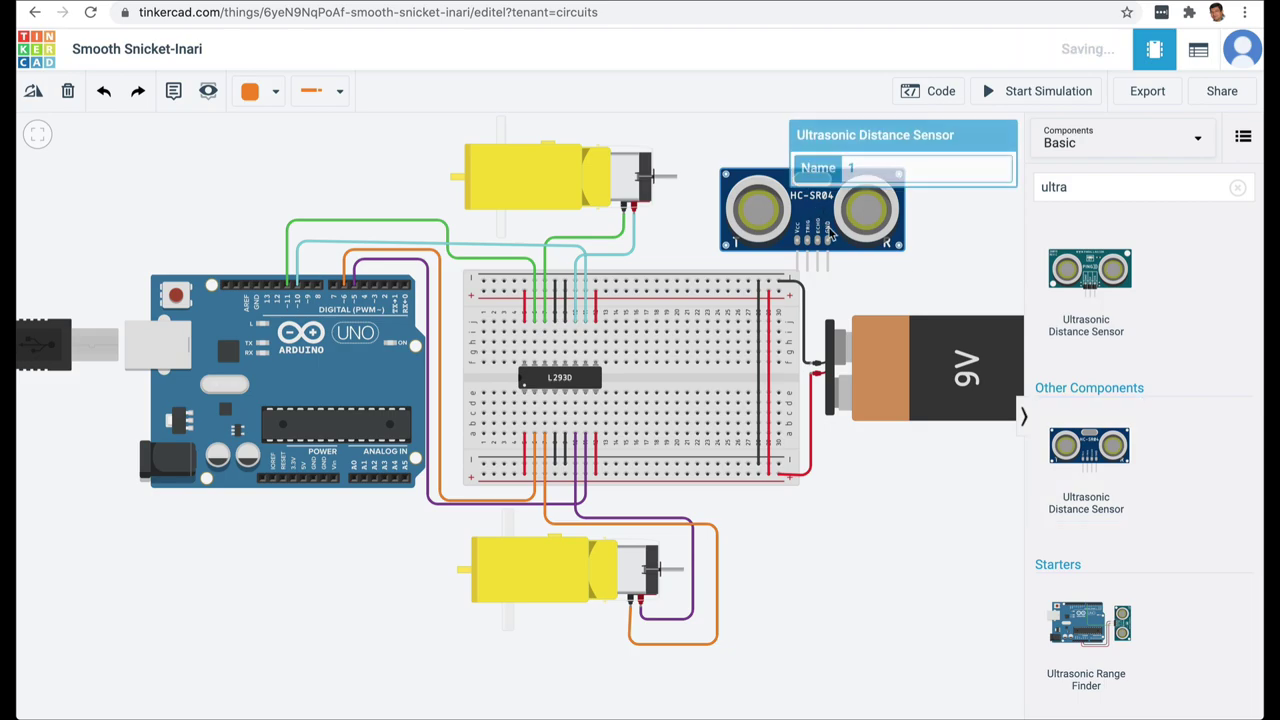
key(Escape)
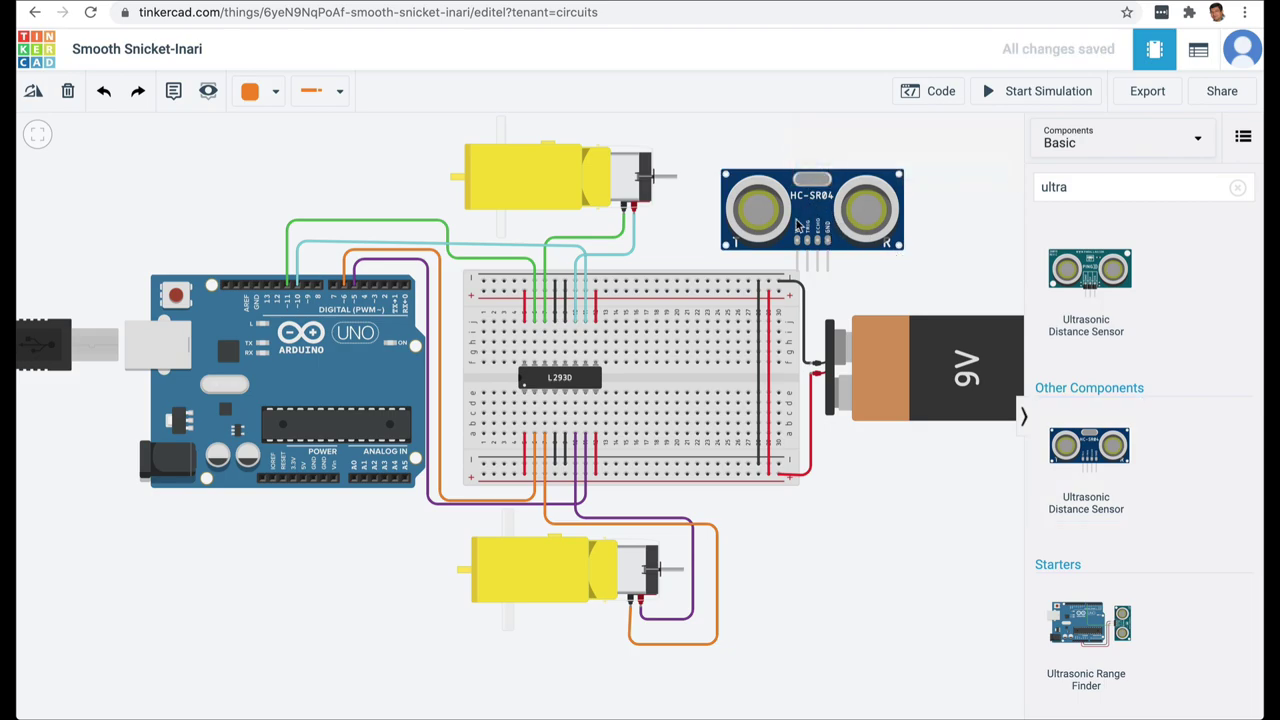